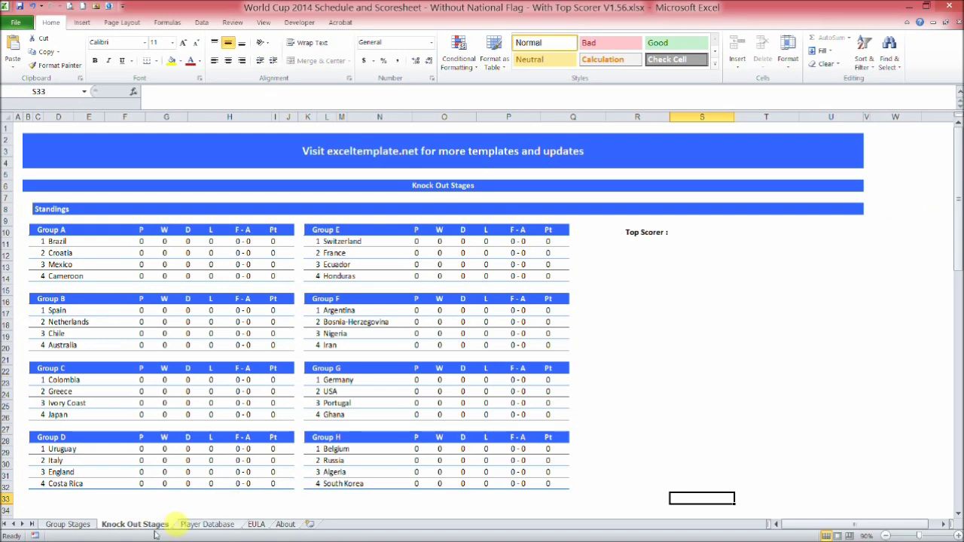
On the Group Stages sheet, set the workbook language in G2 to French
click(91, 524)
scroll(188, 467, up, 1)
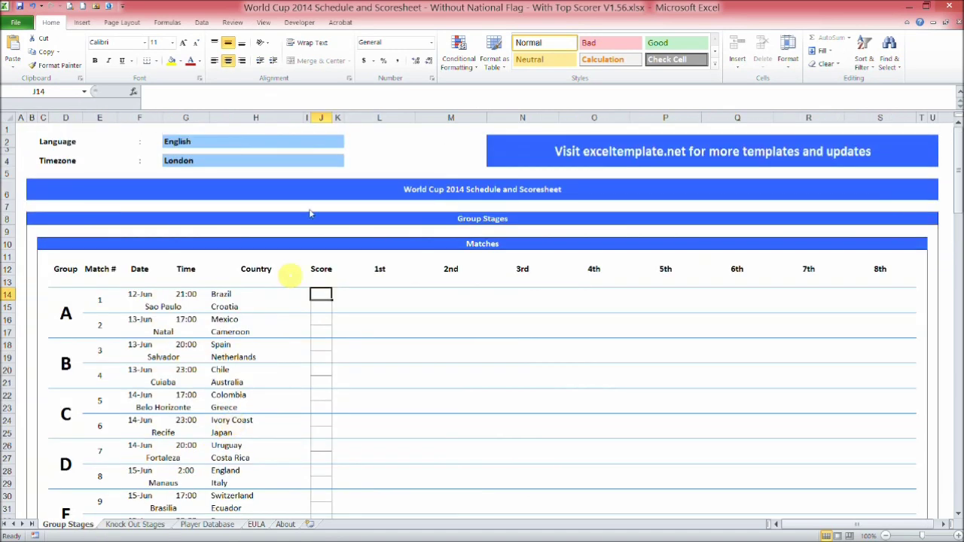
click(293, 150)
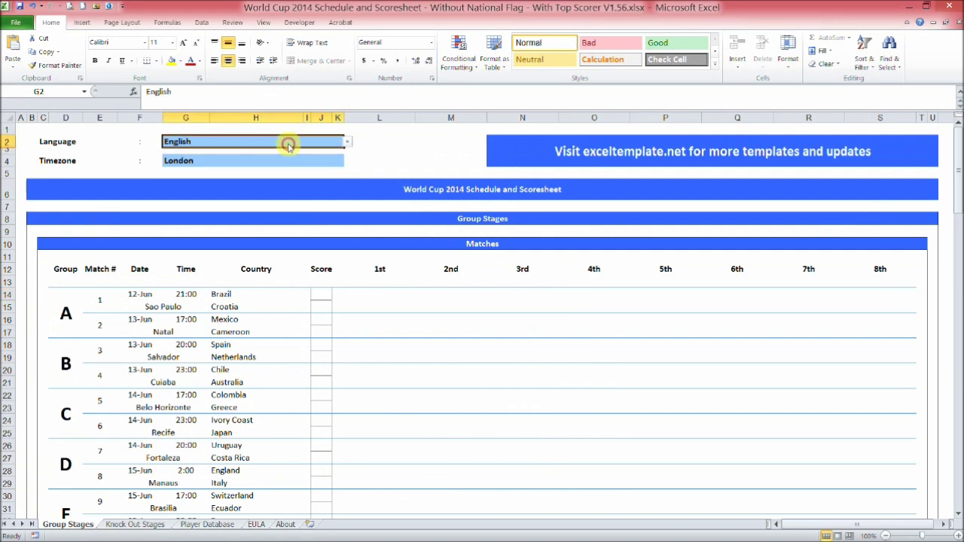
click(345, 145)
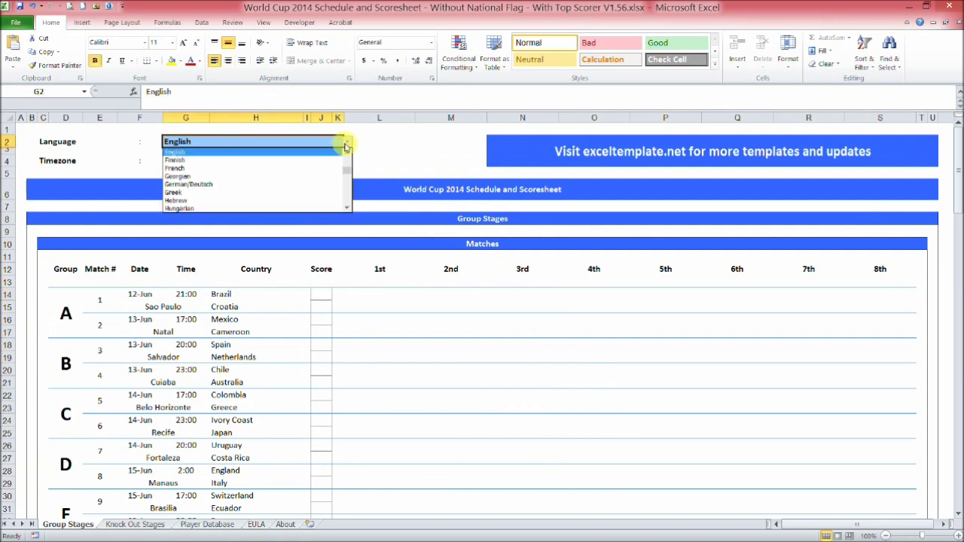
click(306, 169)
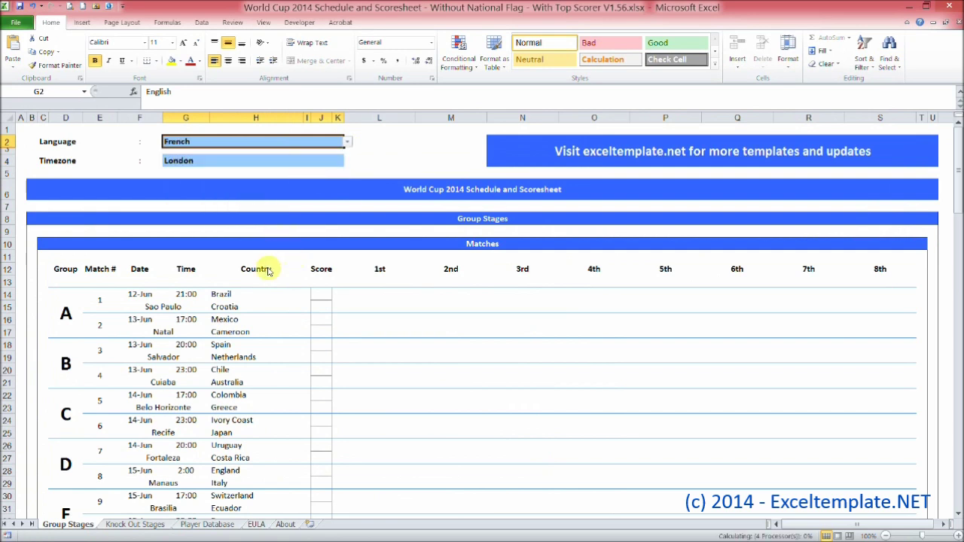
Switch the language back to English and keep the G4 timezone at London
click(347, 142)
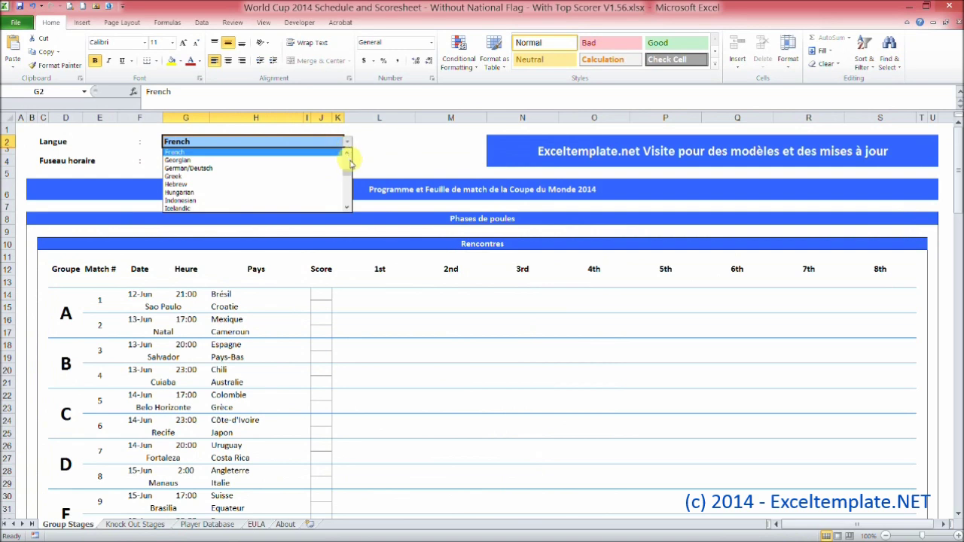
click(346, 152)
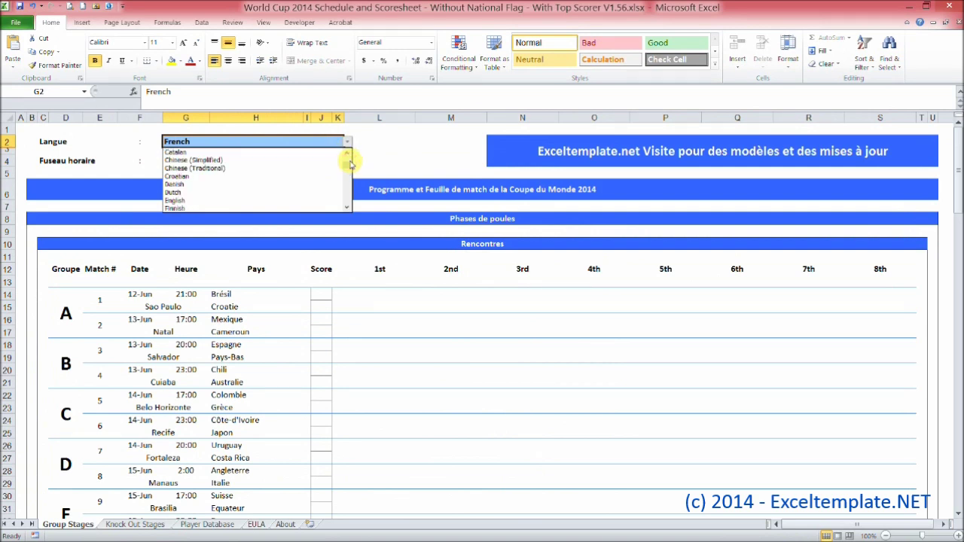
click(288, 201)
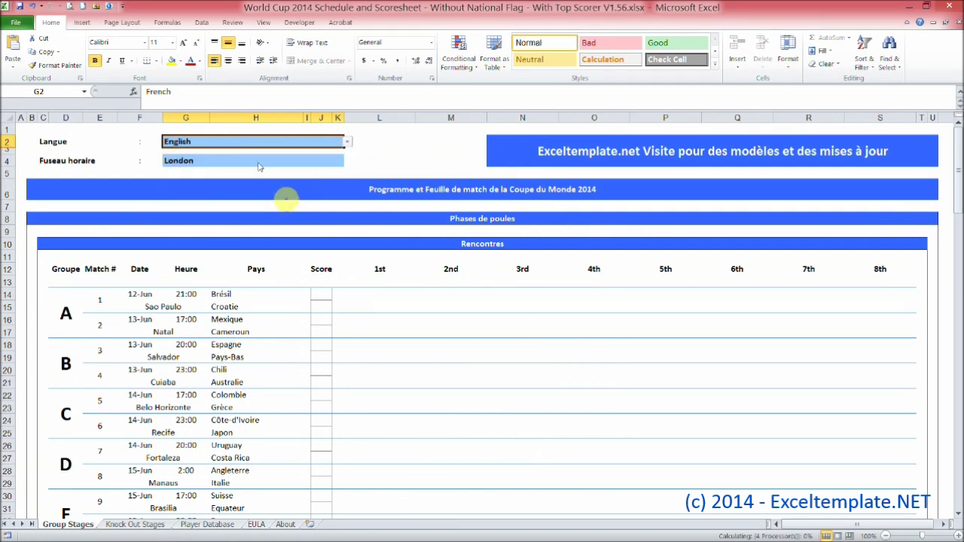
click(332, 160)
click(347, 164)
click(347, 164)
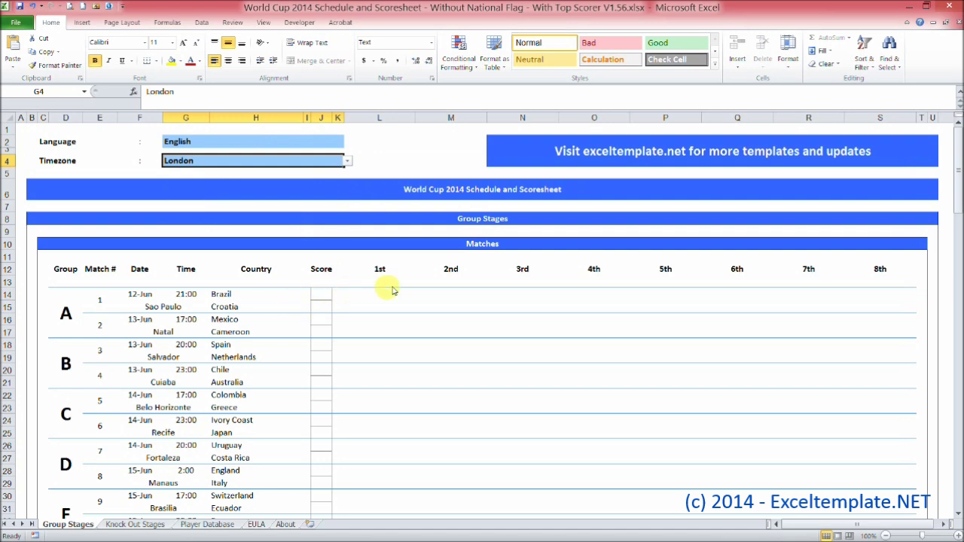
click(136, 524)
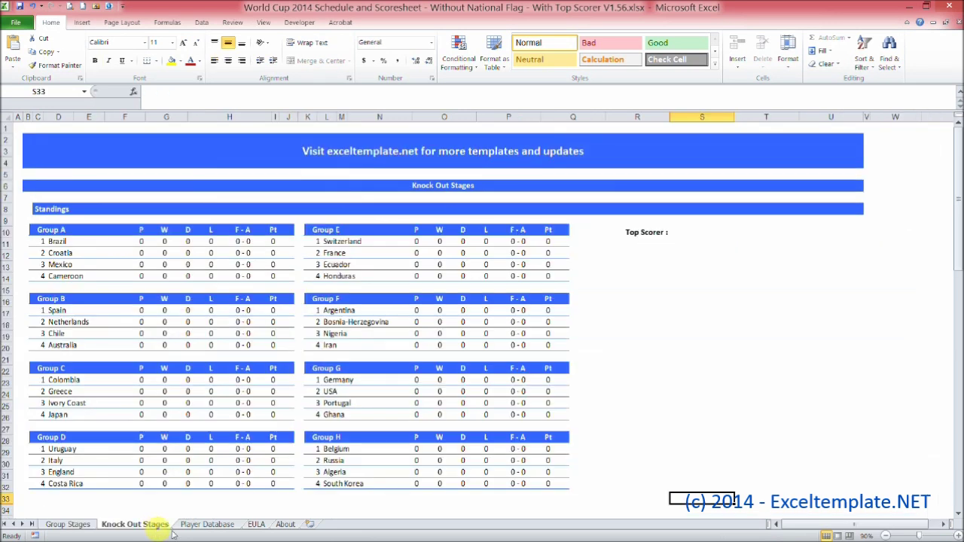
click(214, 526)
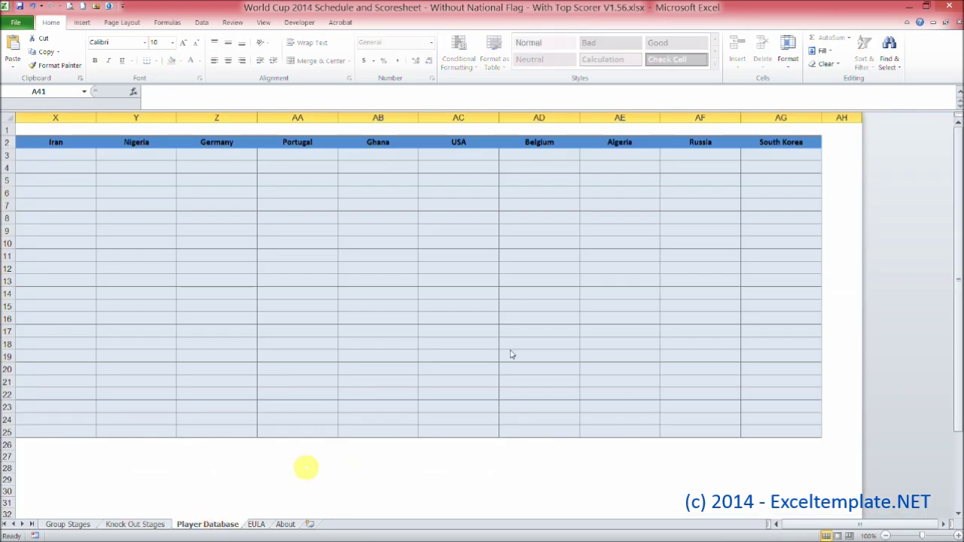
double_click(777, 526)
drag(778, 526, 780, 529)
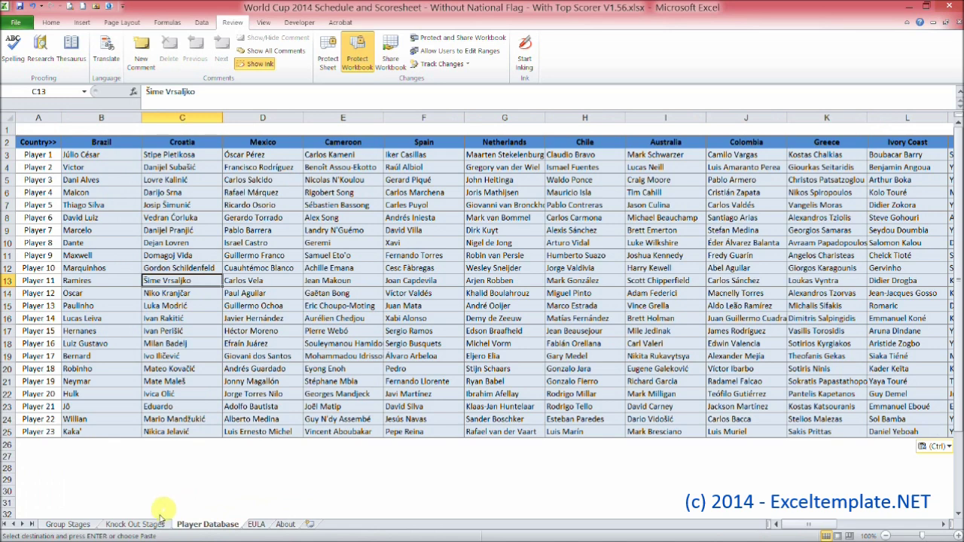
click(85, 526)
click(321, 297)
Enter the match 1 score: Brazil 2 in J14, Croatia 0 in J15
text(2)
click(322, 309)
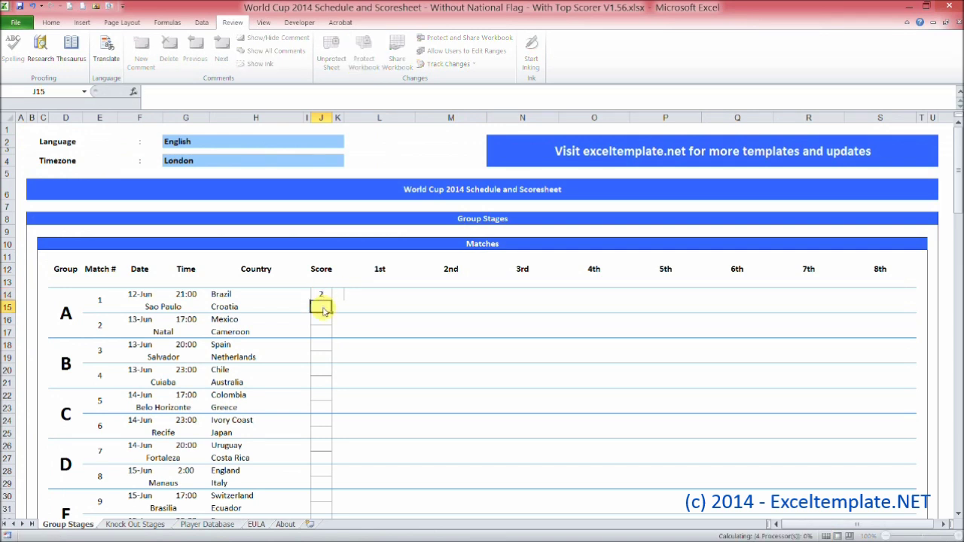
text(0)
click(375, 300)
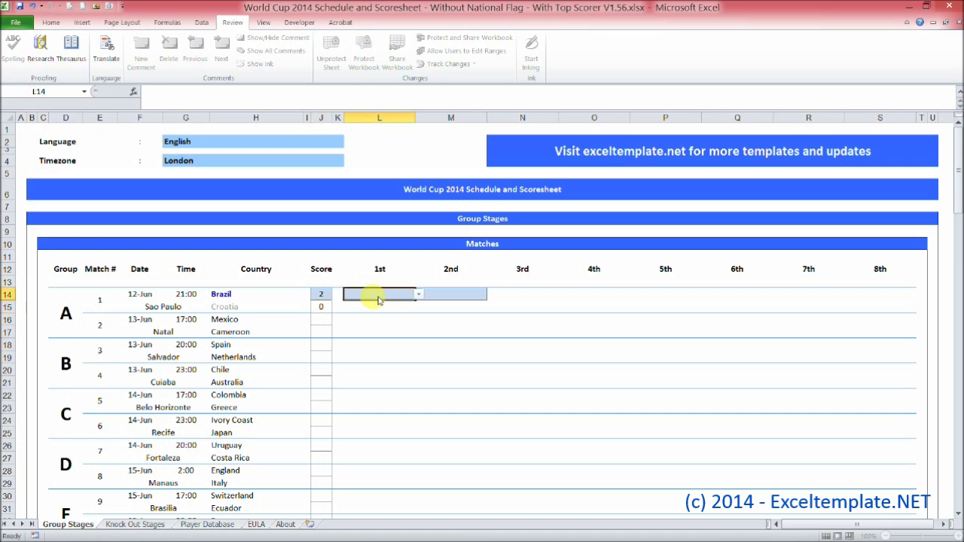
Choose Neymar in L14 and Hulk in M14 as Brazil's first and second scorers
click(419, 295)
click(420, 345)
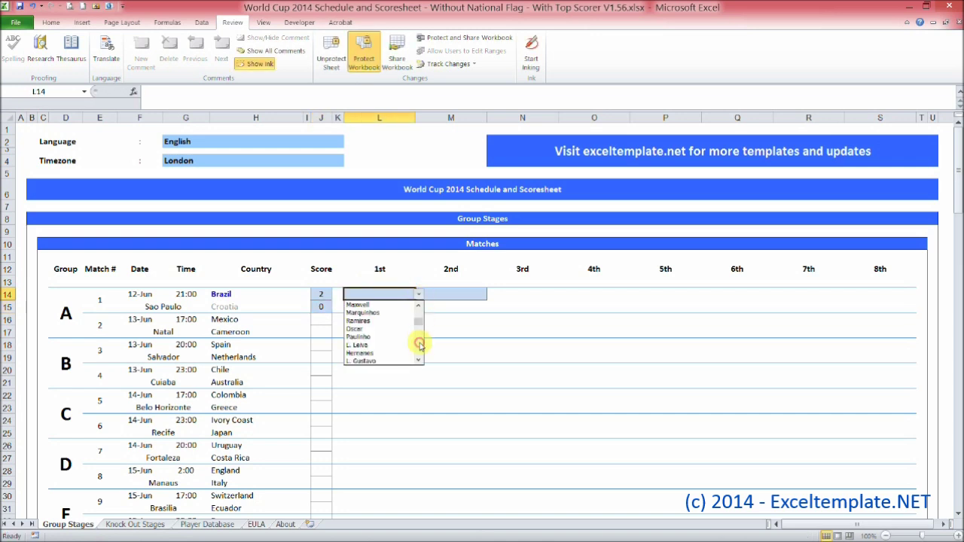
click(419, 344)
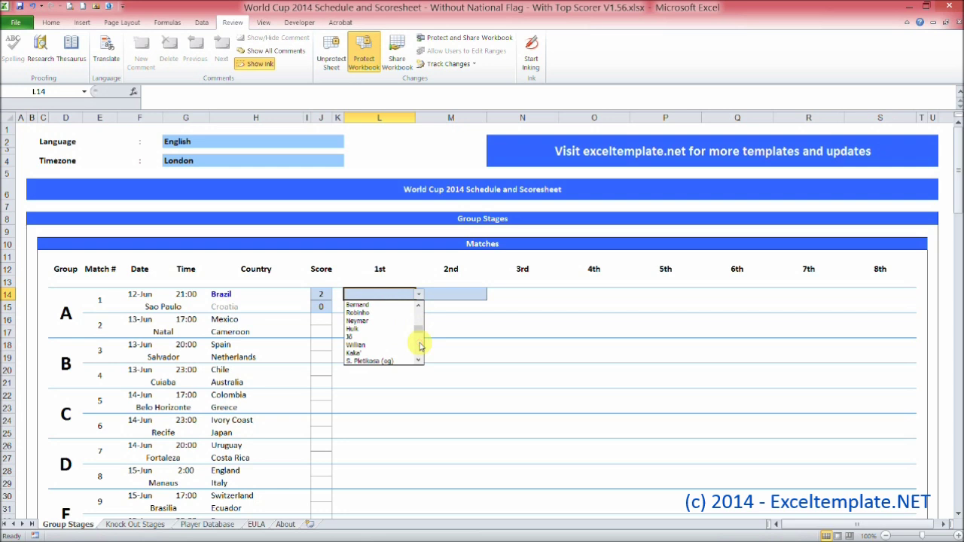
click(383, 320)
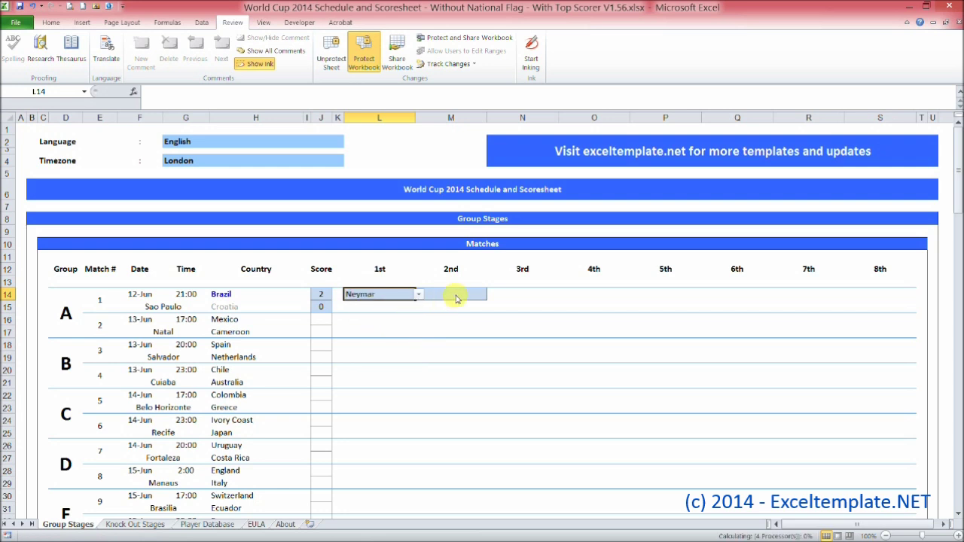
click(455, 299)
click(490, 294)
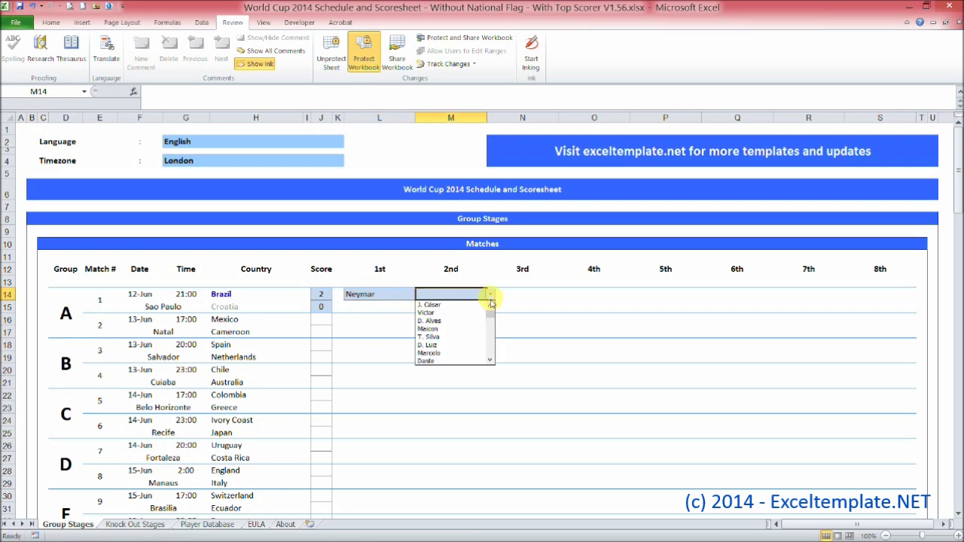
click(491, 339)
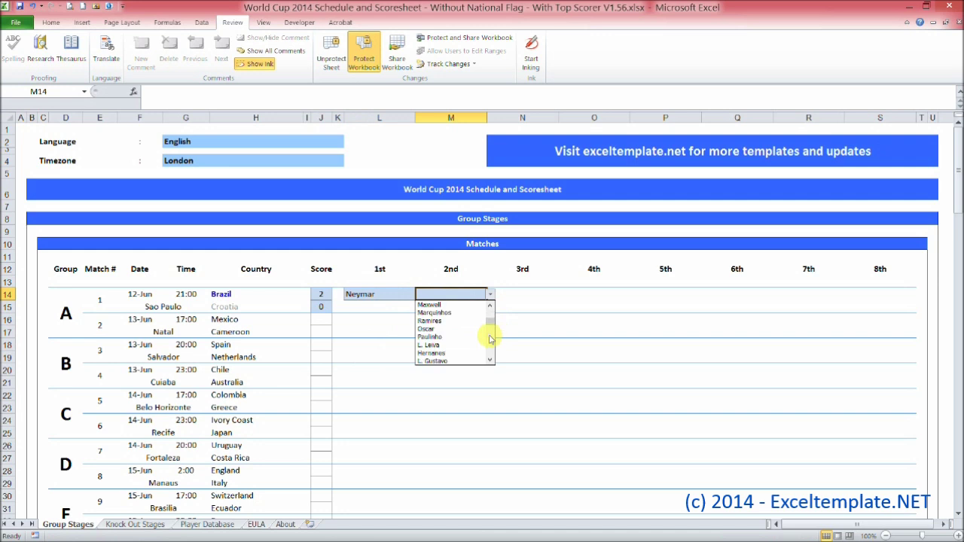
click(490, 339)
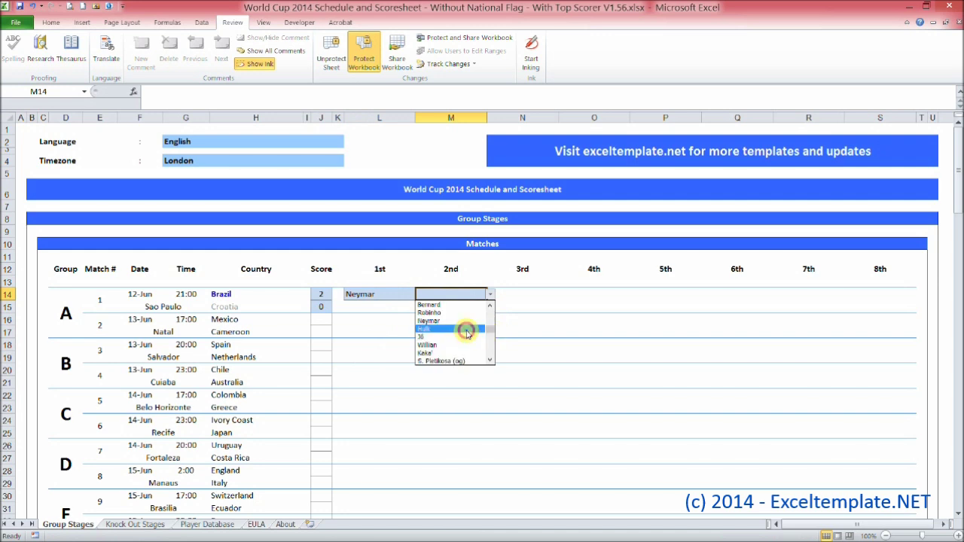
click(467, 333)
click(326, 320)
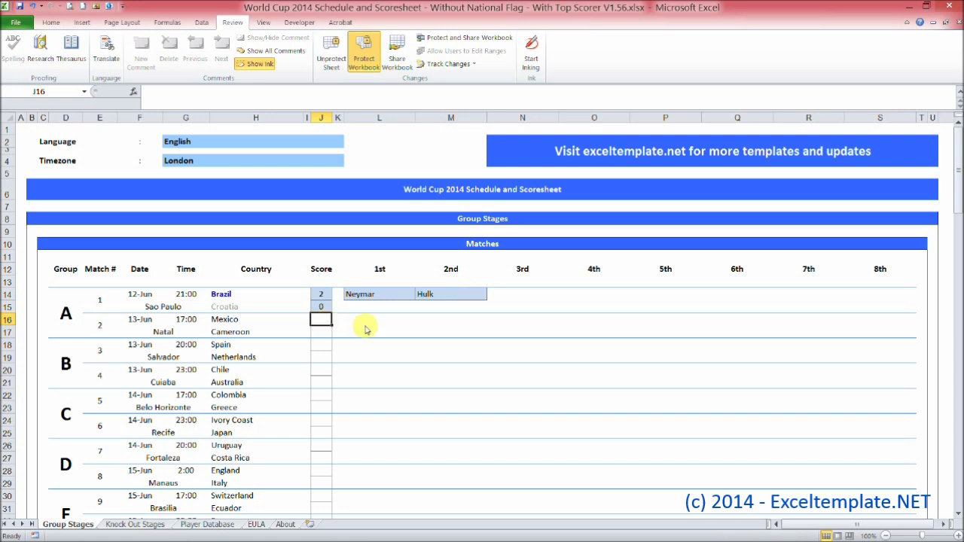
Record match 2 as Mexico 0–0 Cameroon
text(0)
key(Return)
text(0)
key(Return)
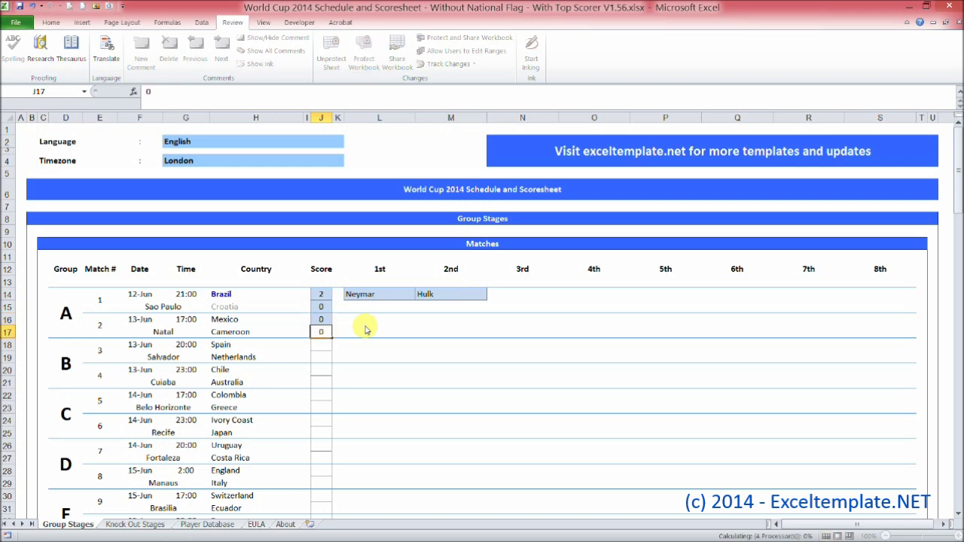
Enter 2 for Spain in J18 and 2 for Netherlands in J19
key(Return)
text(2)
key(ctrl+Return)
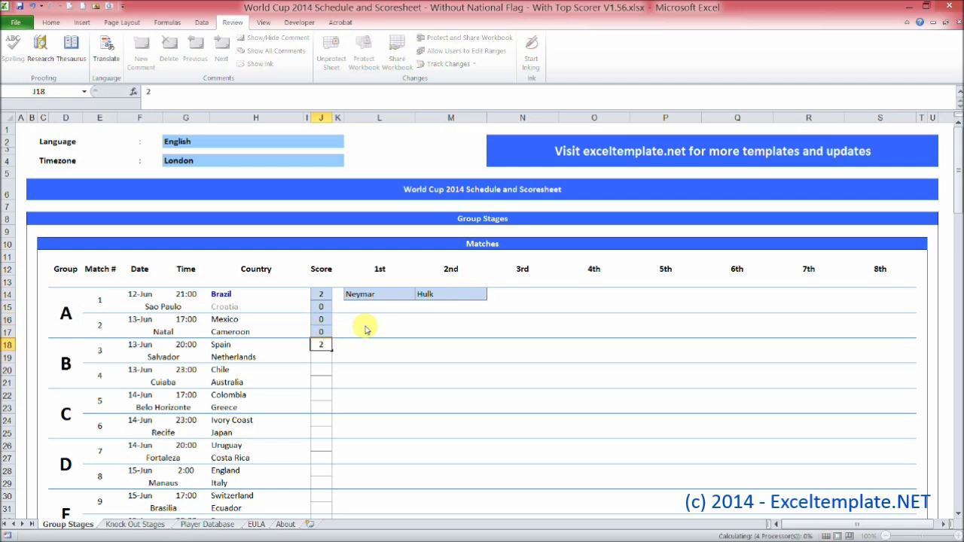
key(Return)
text(2)
key(ctrl+Return)
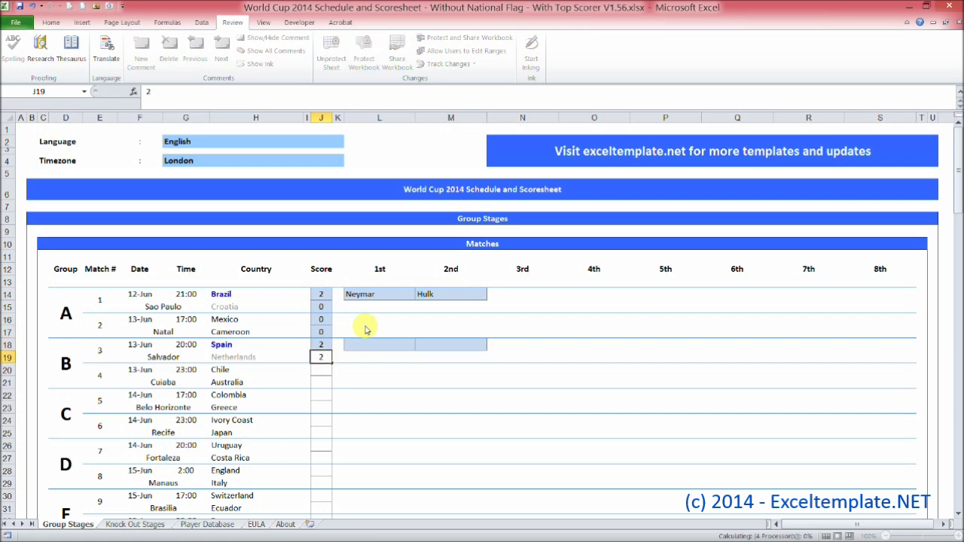
key(Return)
Choose J. Navas in L18 and A. Iniesta in M18 as Spain's scorers
click(404, 346)
click(418, 347)
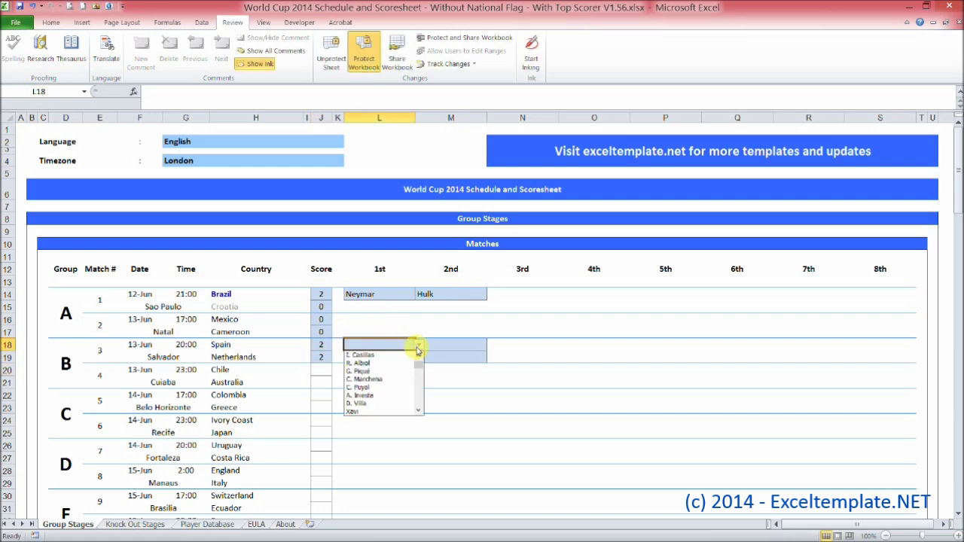
click(420, 398)
click(422, 400)
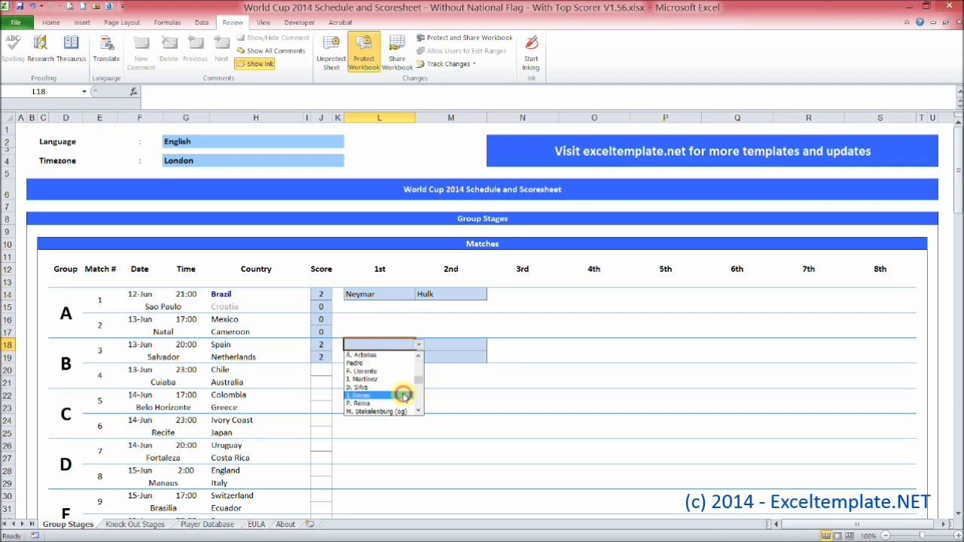
click(400, 395)
click(468, 347)
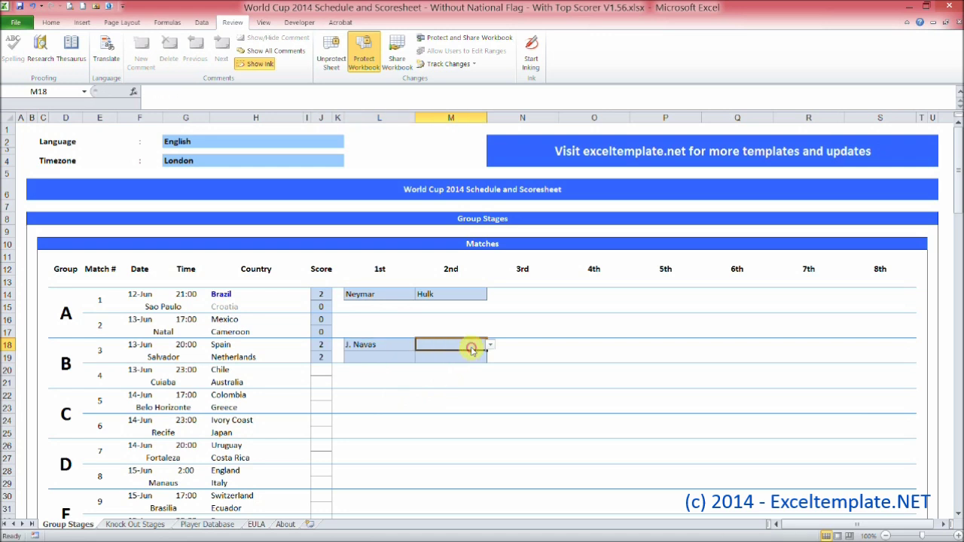
click(487, 345)
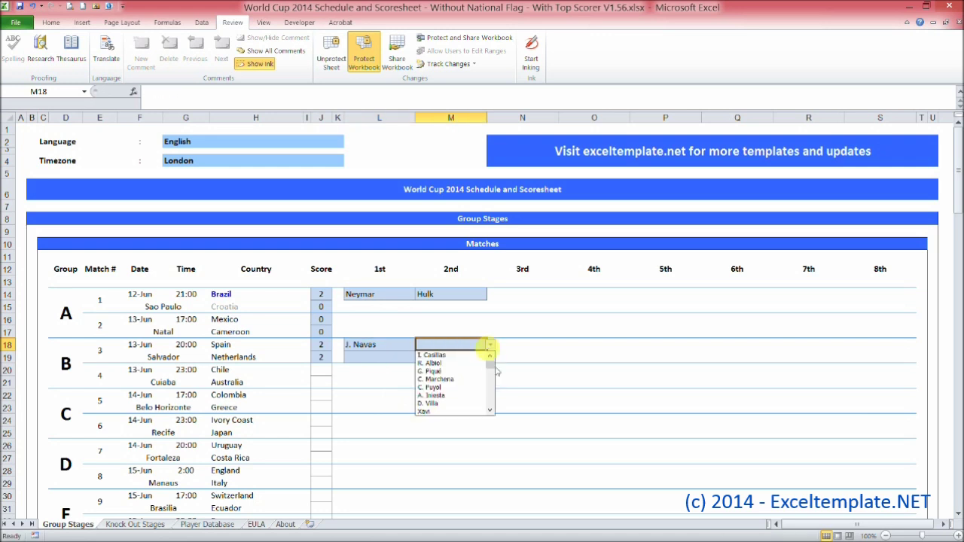
click(474, 397)
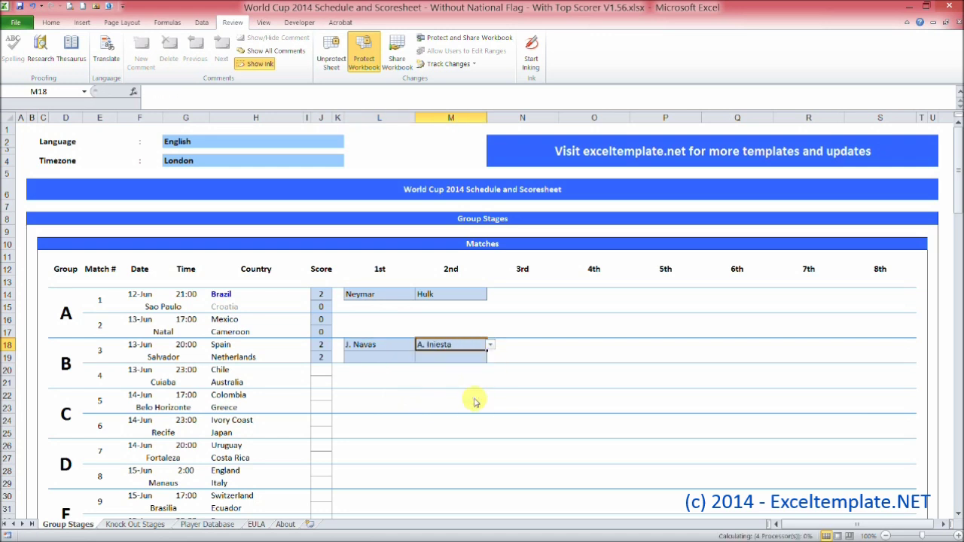
Choose K. Huntelaar in L19 and A. Robben in M19 as Netherlands' scorers
click(404, 360)
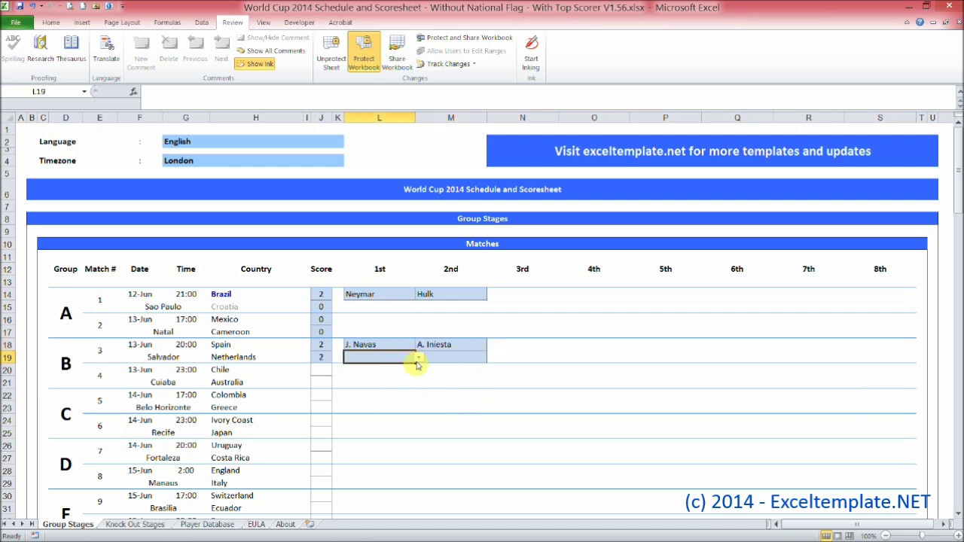
click(418, 358)
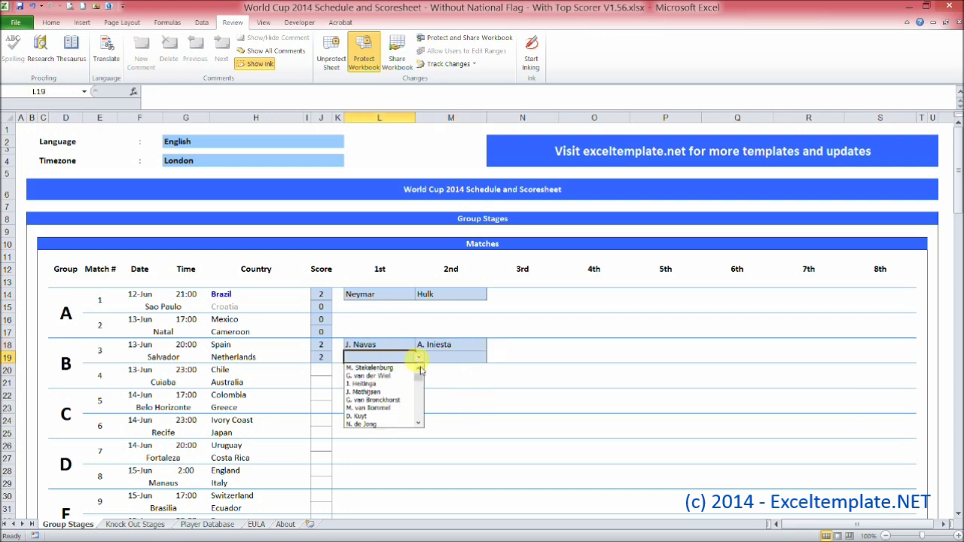
scroll(421, 401, down, 3)
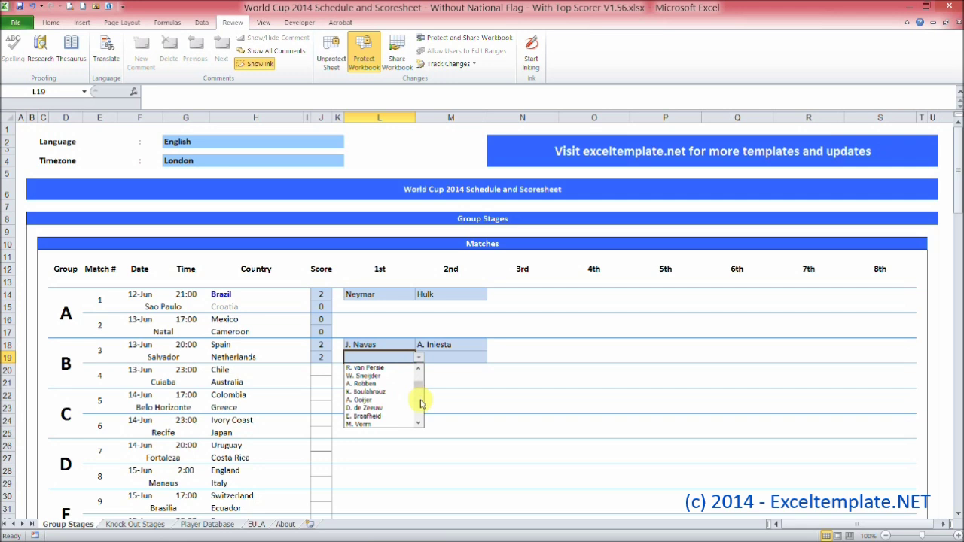
scroll(421, 403, down, 3)
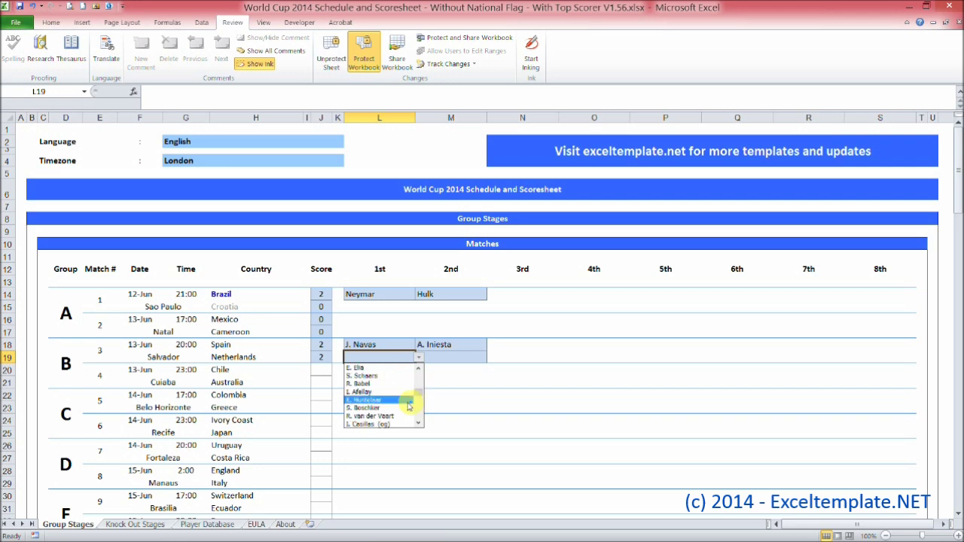
scroll(420, 405, down, 2)
scroll(420, 404, down, 1)
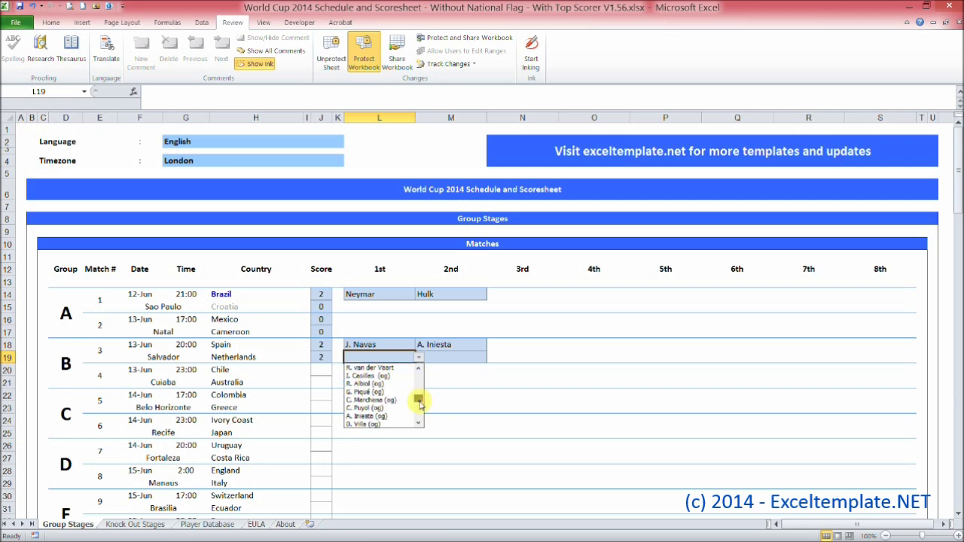
drag(419, 403, 420, 403)
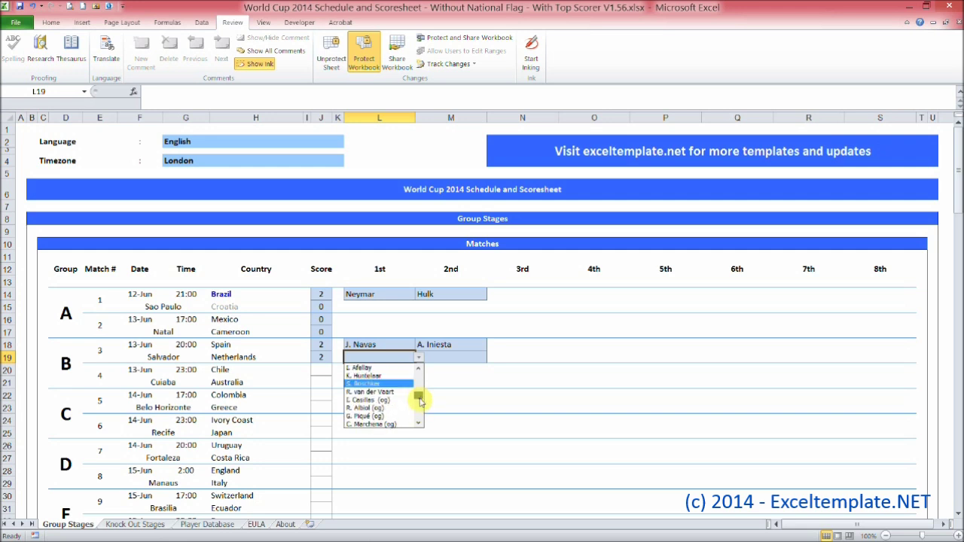
click(403, 378)
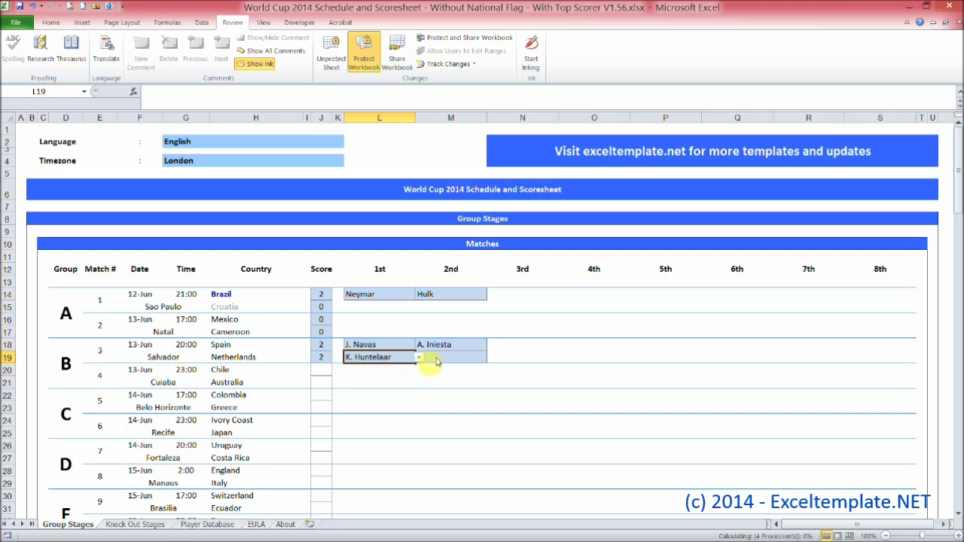
click(472, 364)
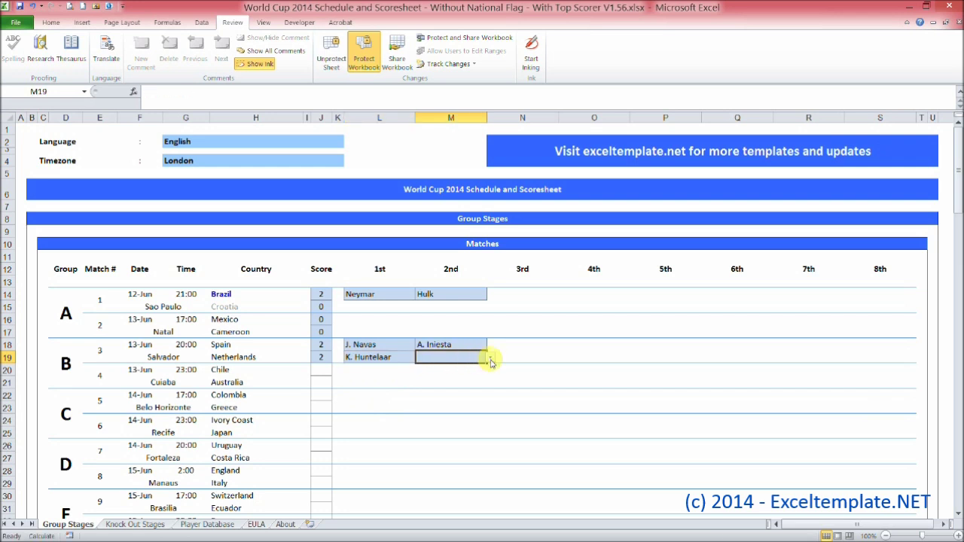
click(490, 357)
click(490, 402)
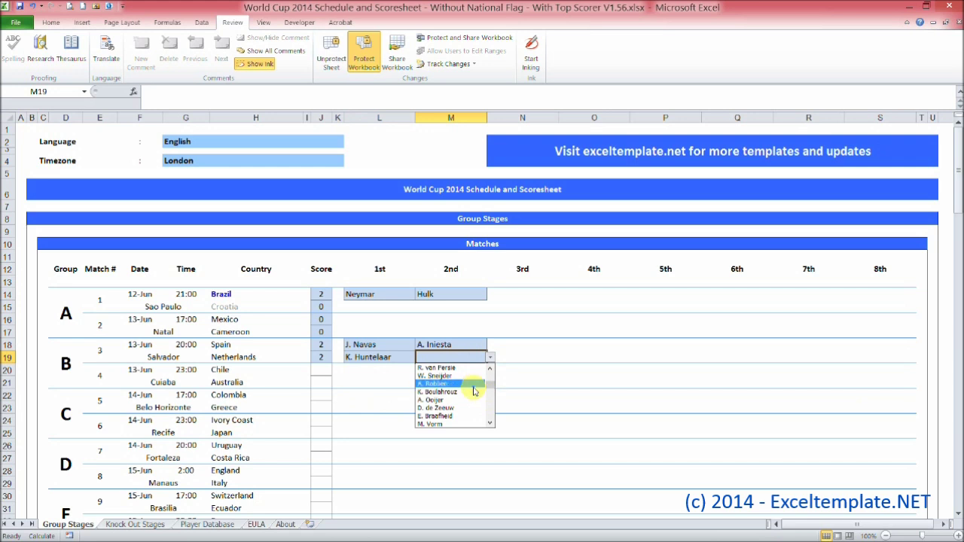
click(473, 385)
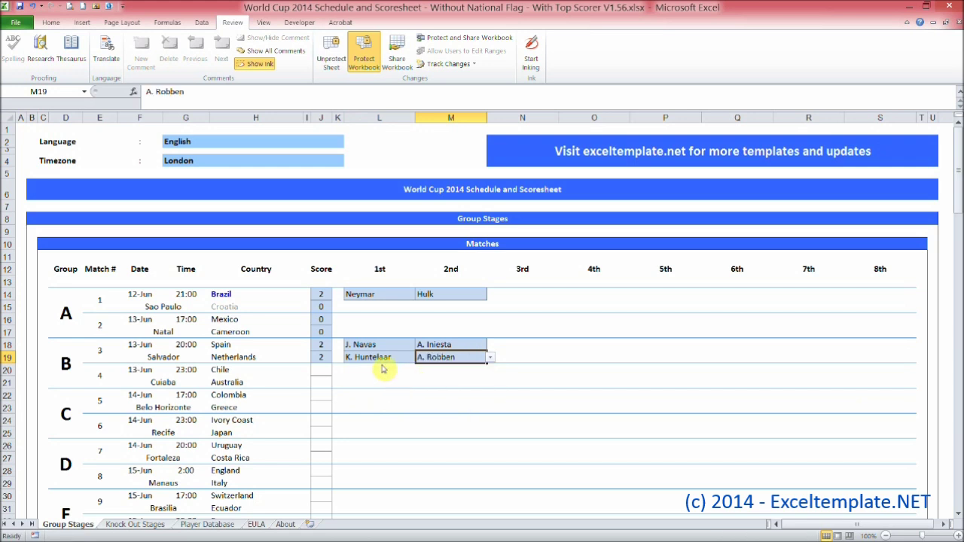
click(322, 373)
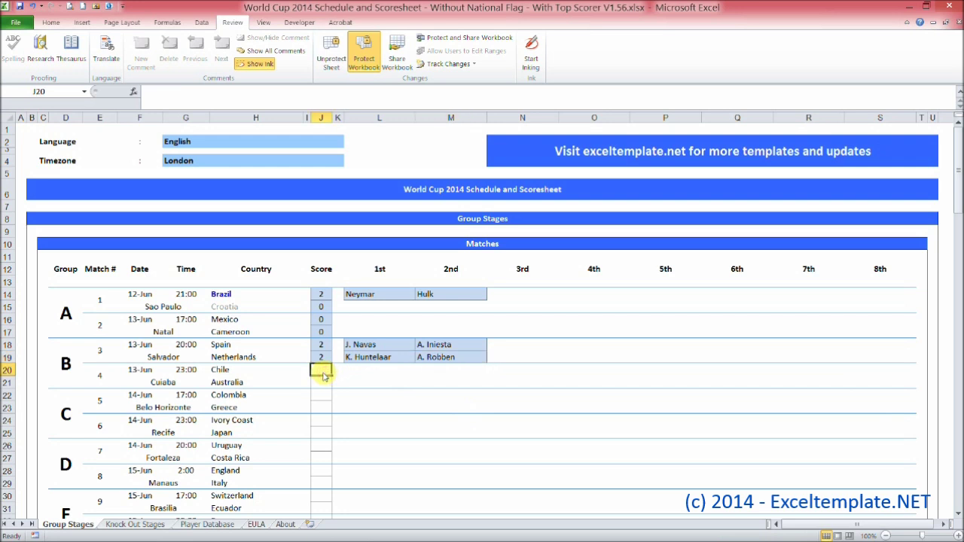
Record match 4 as Chile 1–0 Australia
text(1)
key(Return)
text(0)
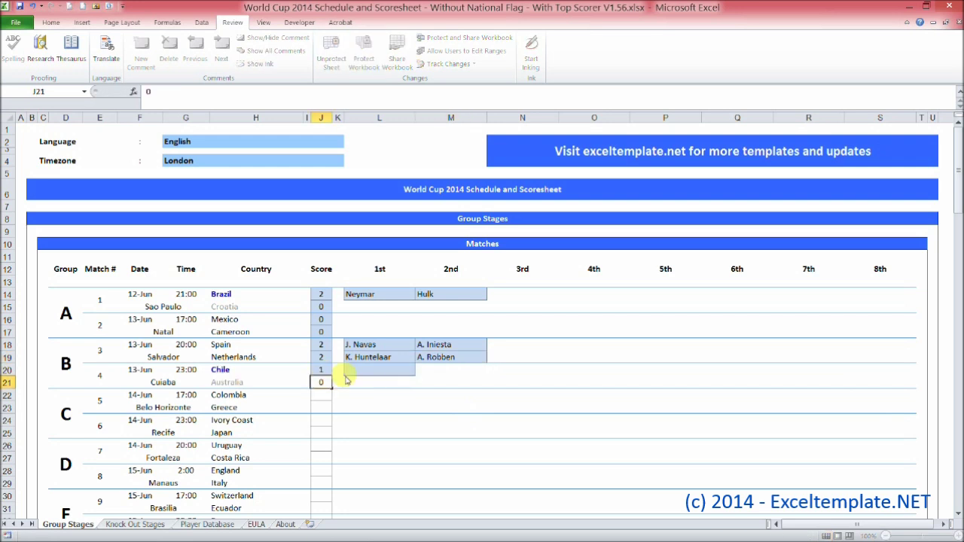
key(Return)
Choose R. Tello from the L20 dropdown as Chile's scorer
click(370, 375)
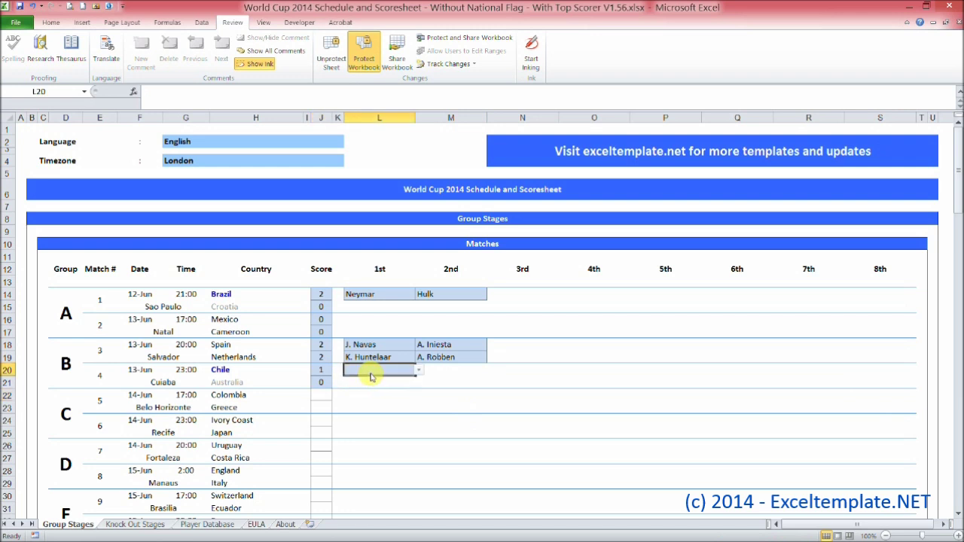
click(418, 371)
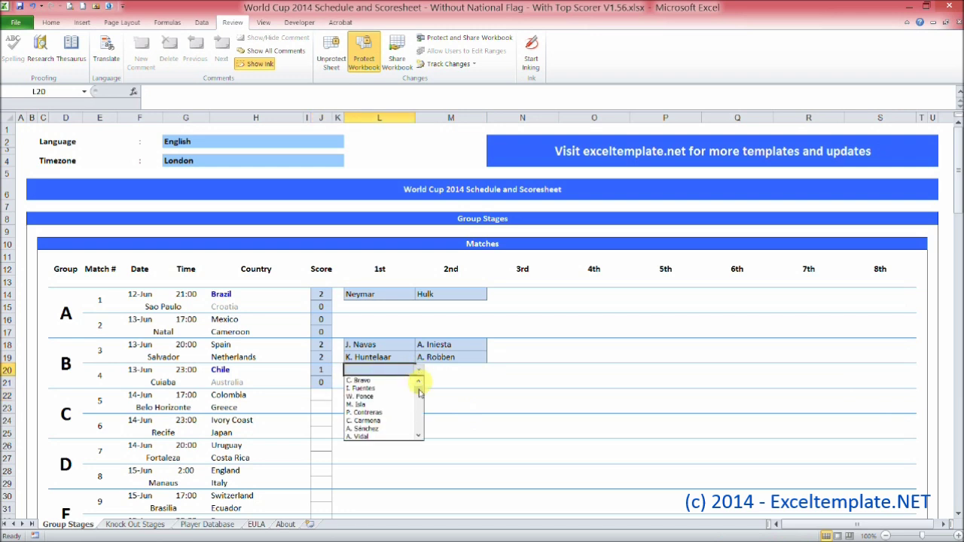
click(419, 423)
click(419, 423)
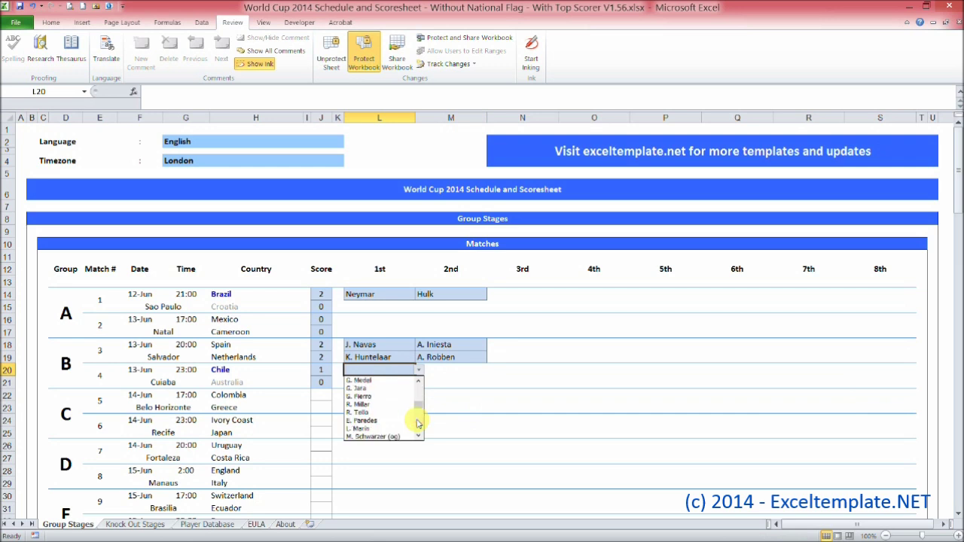
click(396, 415)
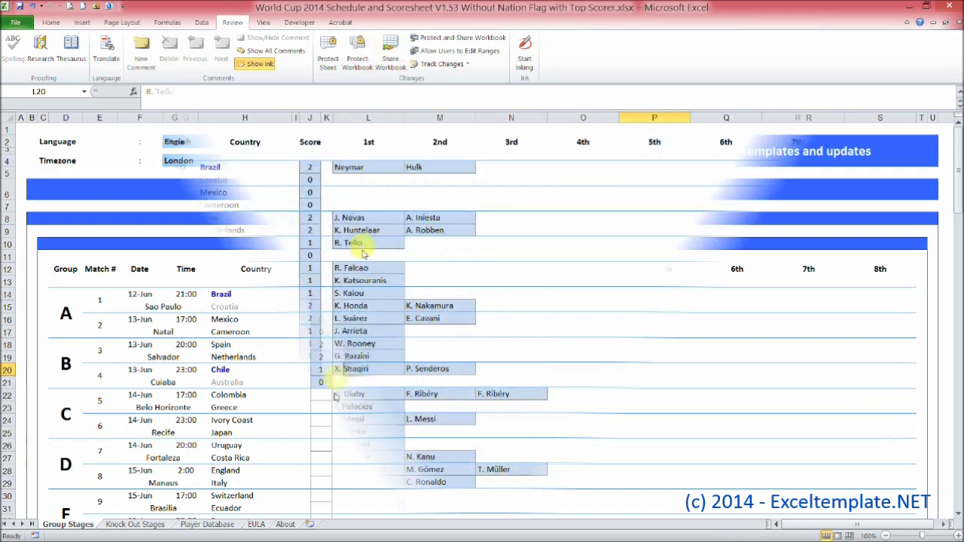
scroll(362, 254, down, 9)
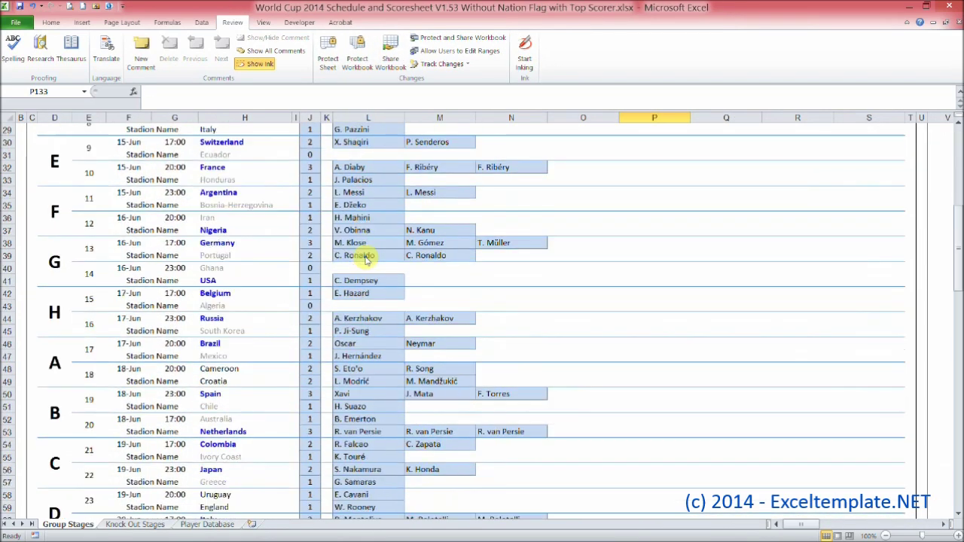
Scroll down past the group matches to the standings tables and Top Scorer list
scroll(364, 257, down, 8)
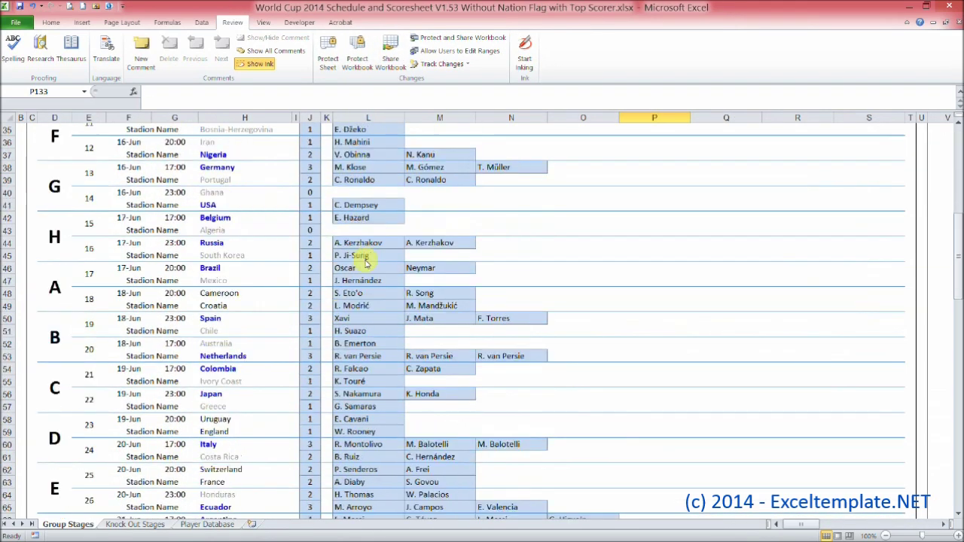
scroll(363, 257, down, 10)
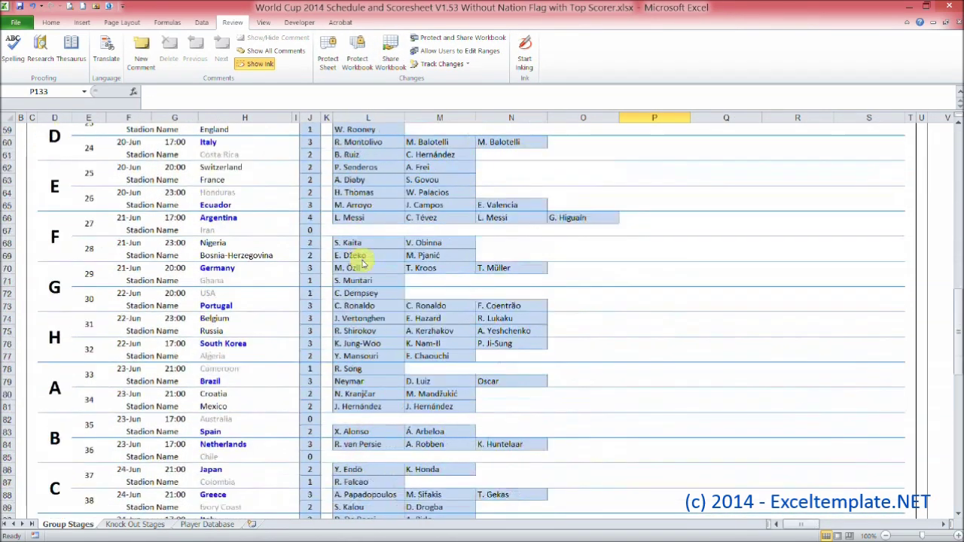
scroll(362, 261, down, 8)
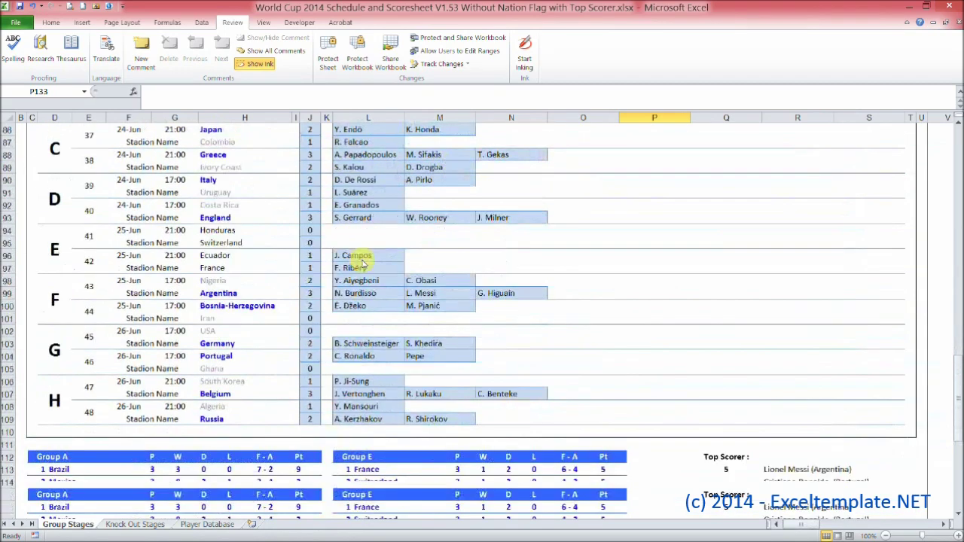
scroll(364, 266, down, 1)
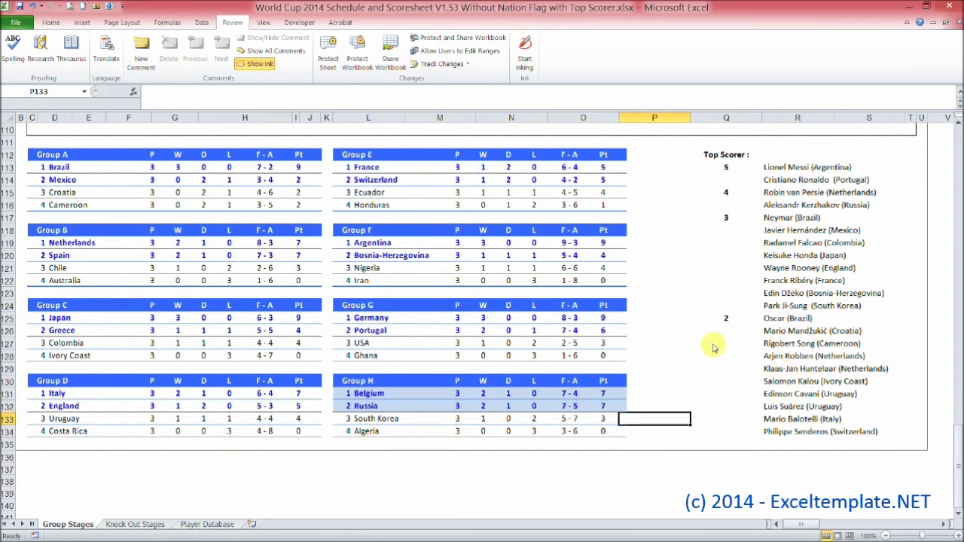
click(135, 525)
Scroll through the Knock Out Stages standings, Top Scorer list and Round of 16 scores
scroll(441, 409, down, 2)
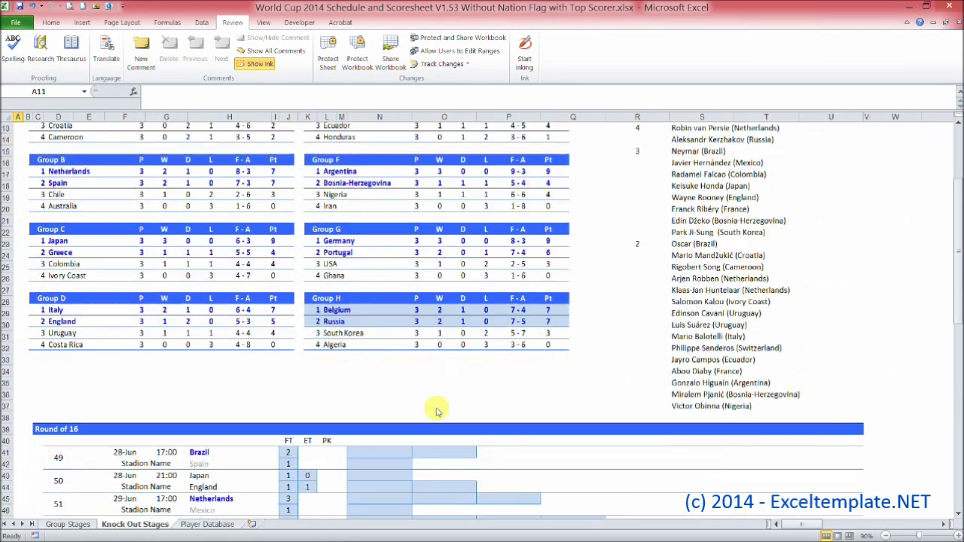
scroll(437, 411, up, 2)
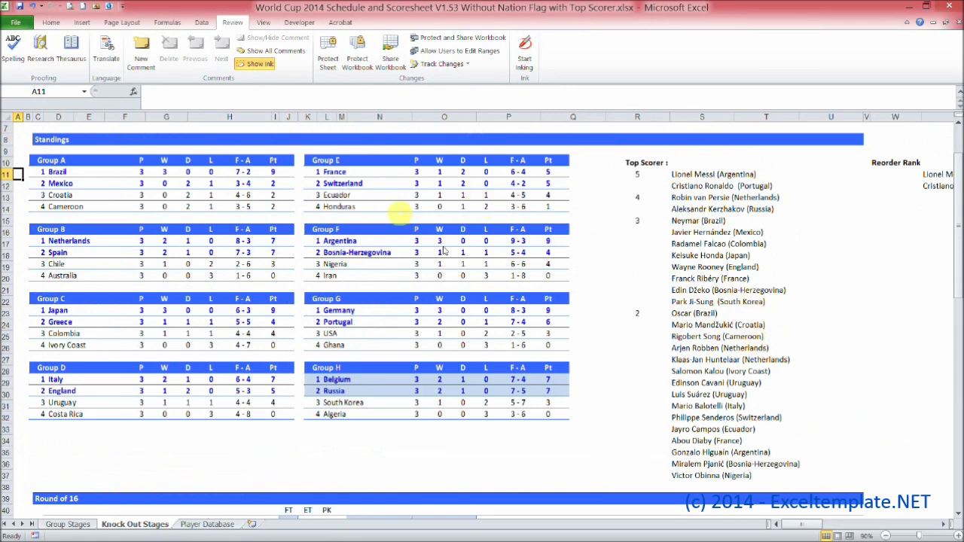
scroll(438, 257, down, 1)
scroll(438, 257, down, 4)
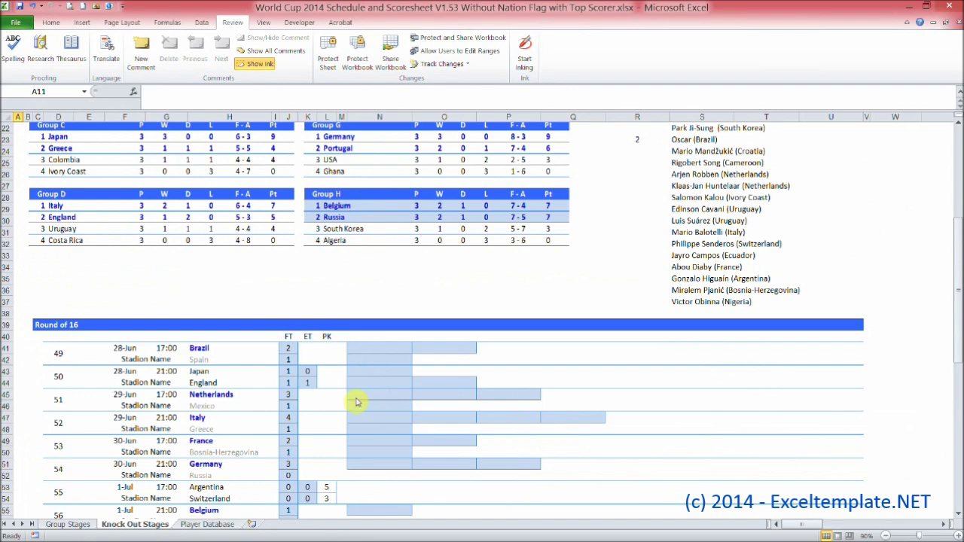
scroll(350, 384, up, 3)
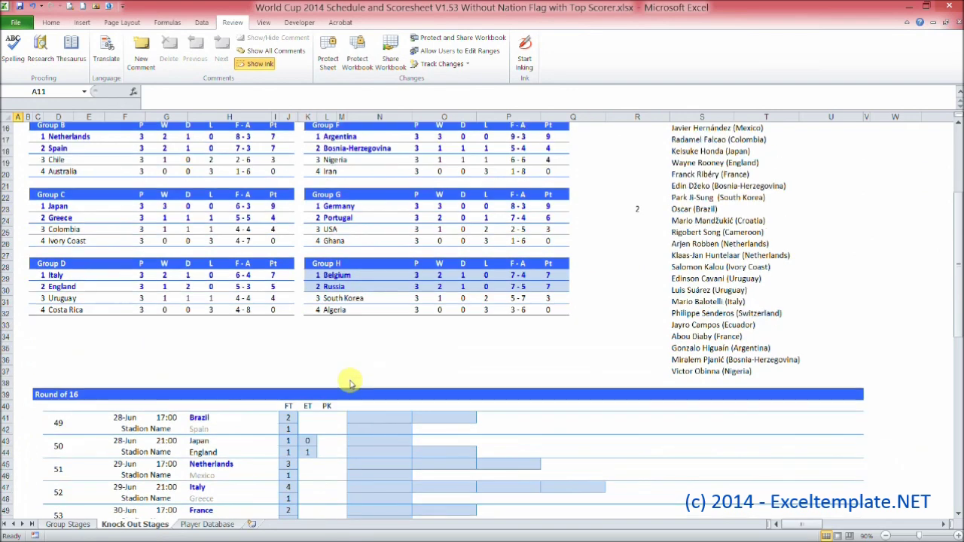
scroll(355, 382, up, 2)
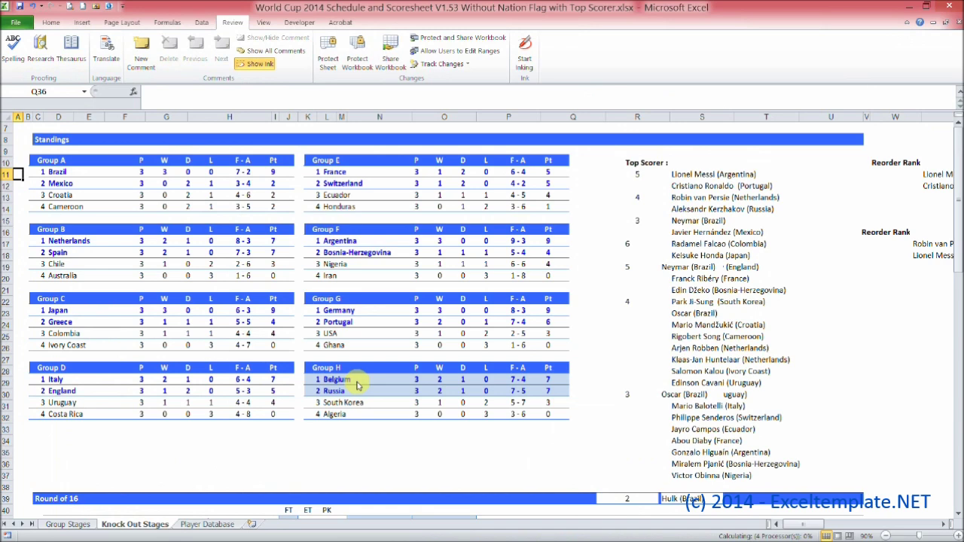
key(ctrl+Tab)
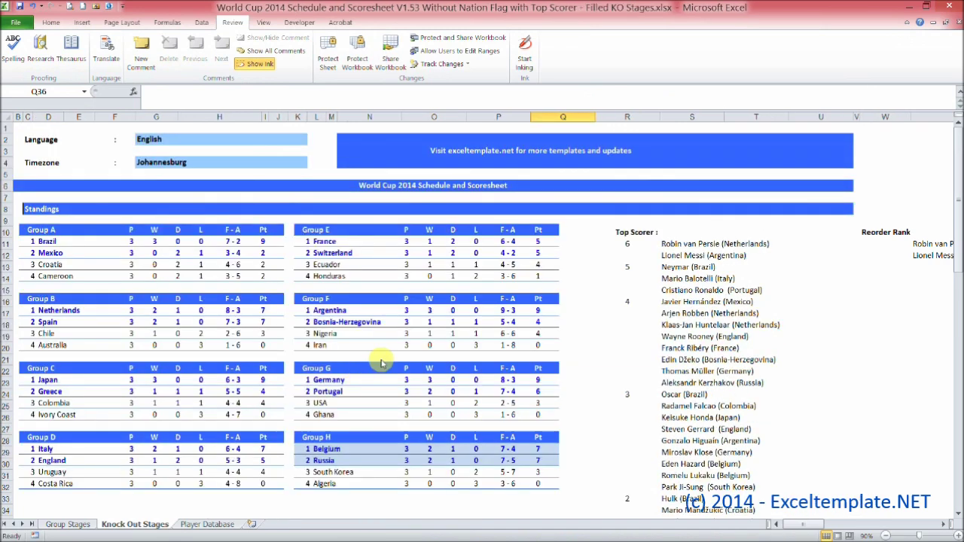
In the Filled KO Stages workbook, scroll down to Brazil beating Argentina in the Final, then back up
scroll(381, 364, down, 10)
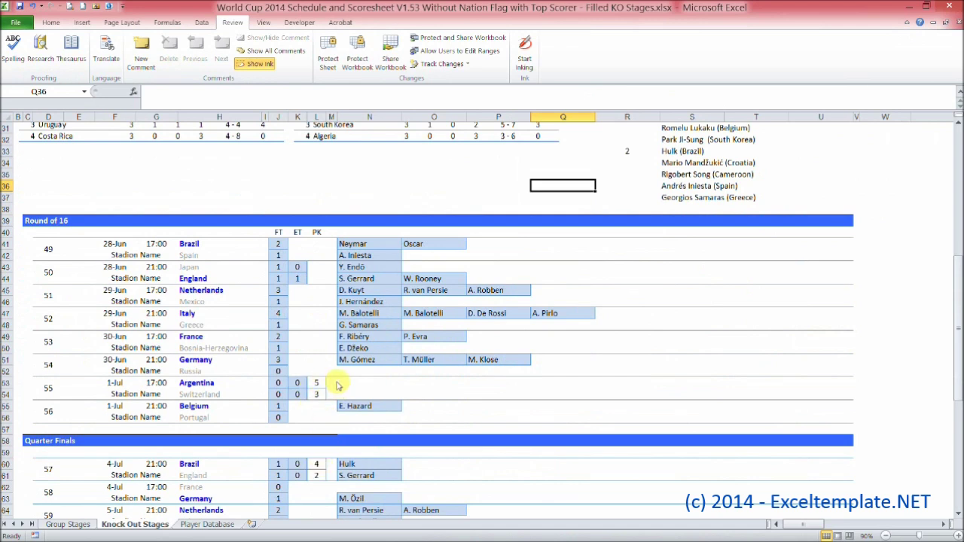
scroll(373, 392, down, 2)
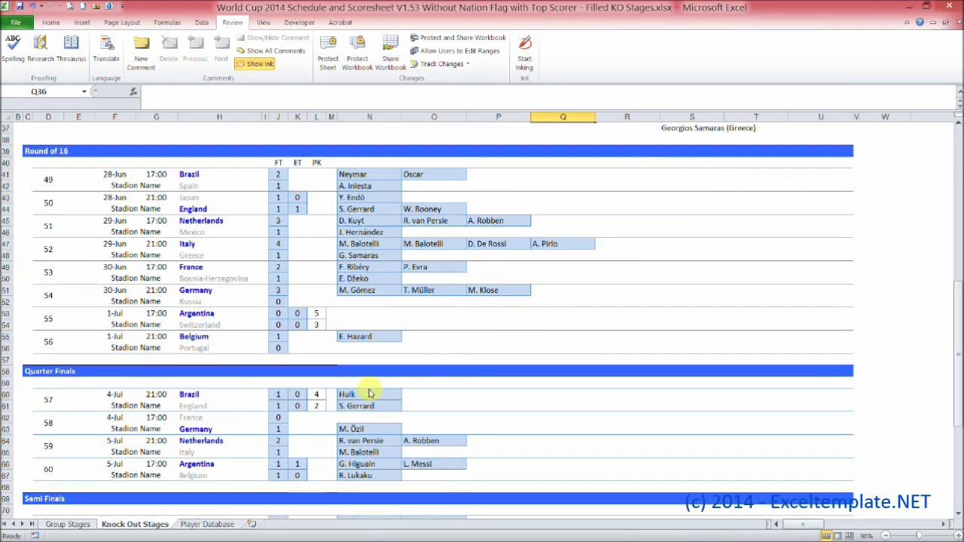
scroll(369, 393, down, 4)
scroll(352, 390, down, 4)
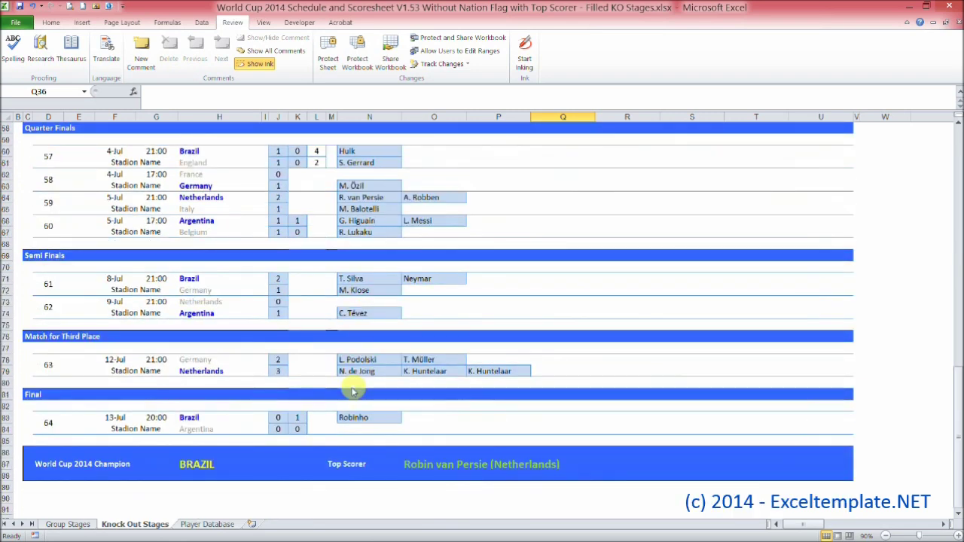
scroll(361, 392, up, 20)
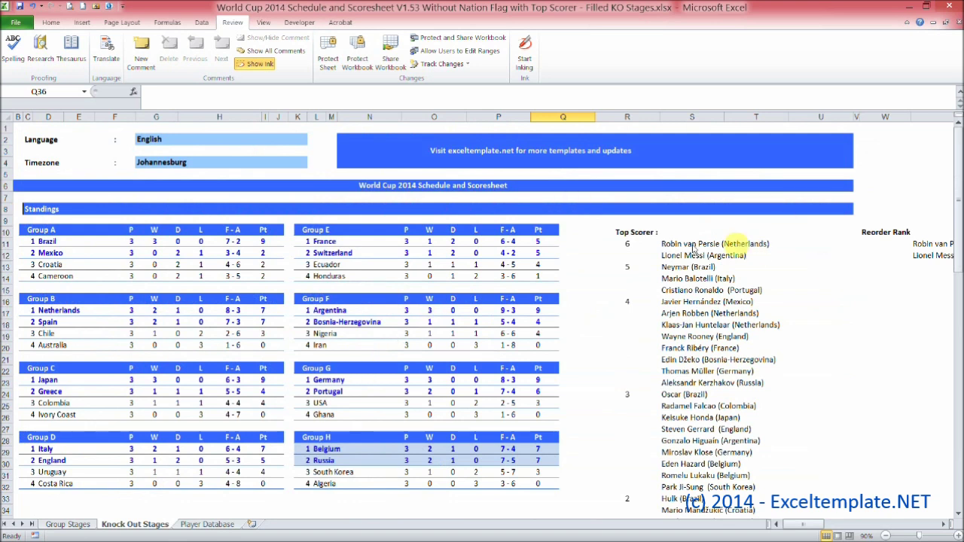
click(877, 265)
Set Reorder Rank 1 for Lionel Messi in W12 and 2 for Robin van Persie in W11
click(882, 257)
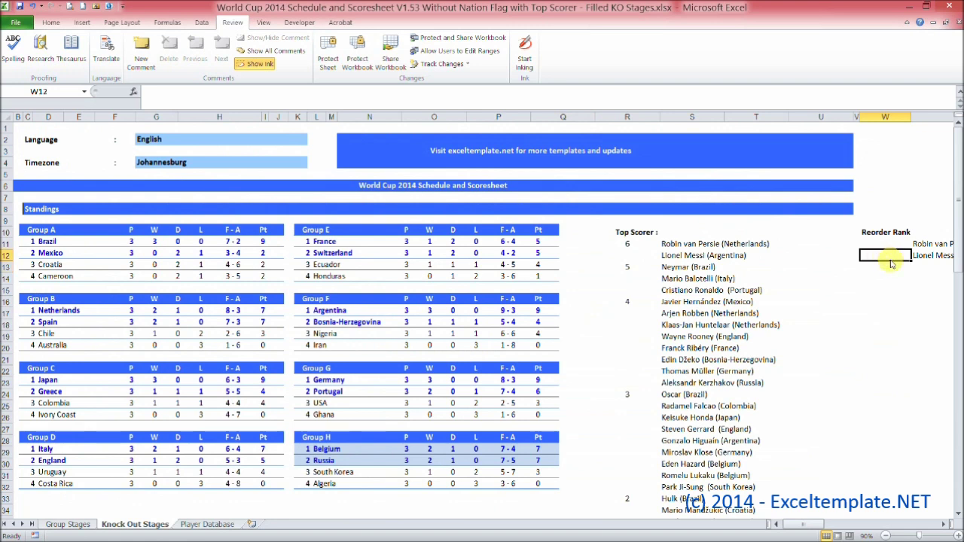
text(1)
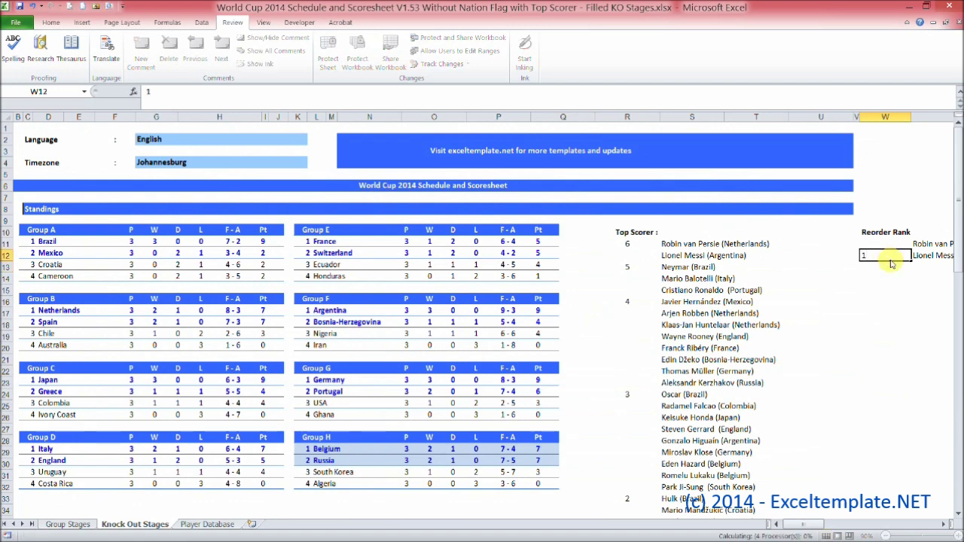
key(Up)
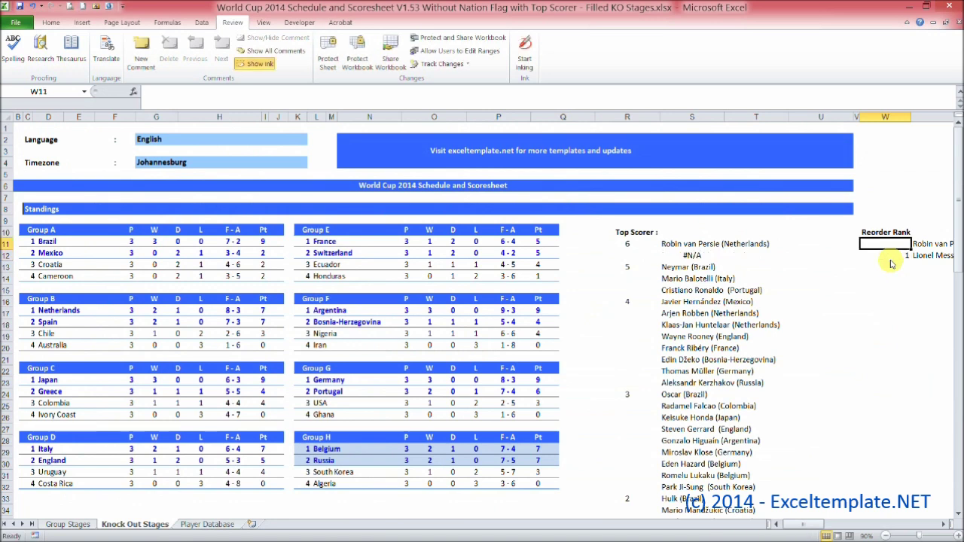
text(2)
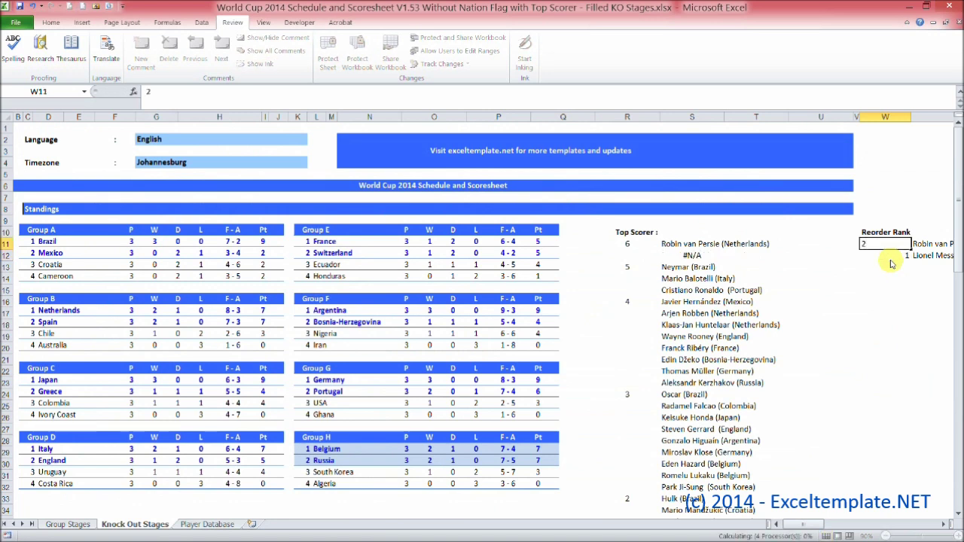
key(Return)
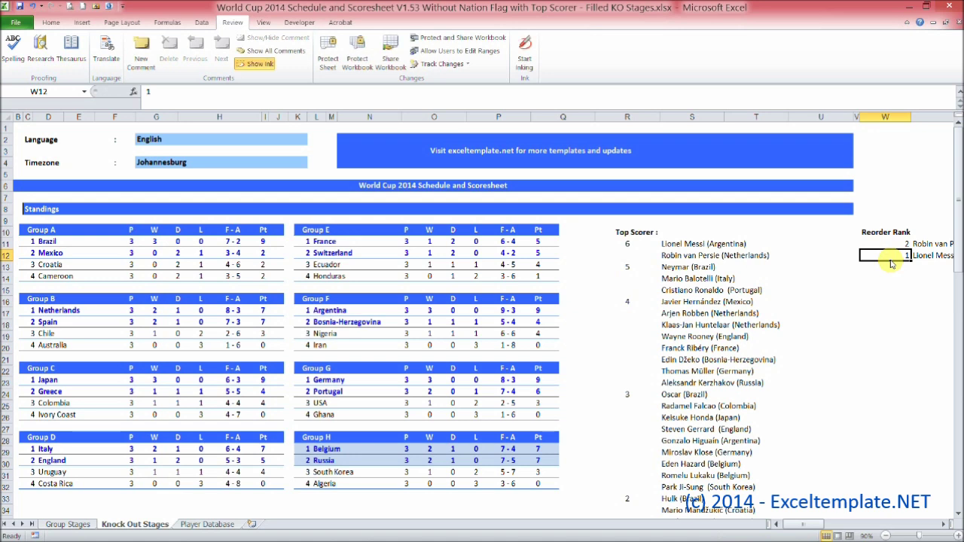